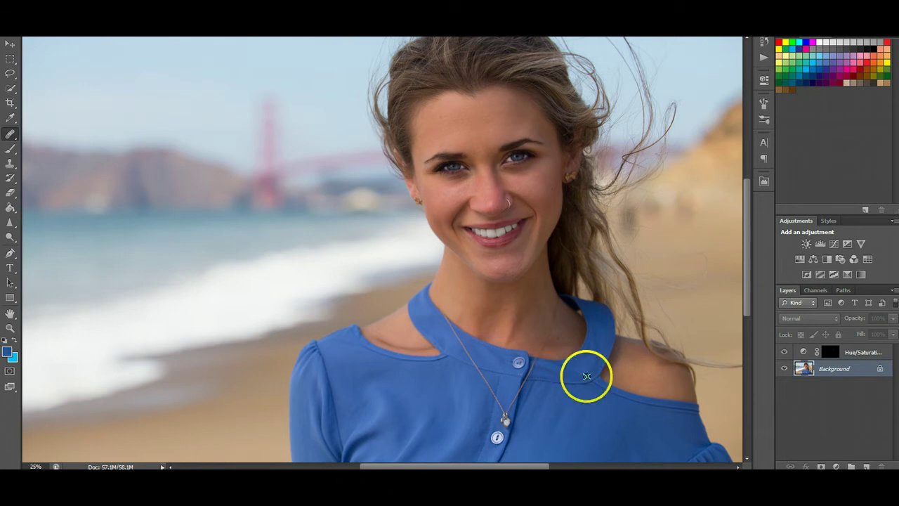
left_click(729, 267)
left_click(443, 190)
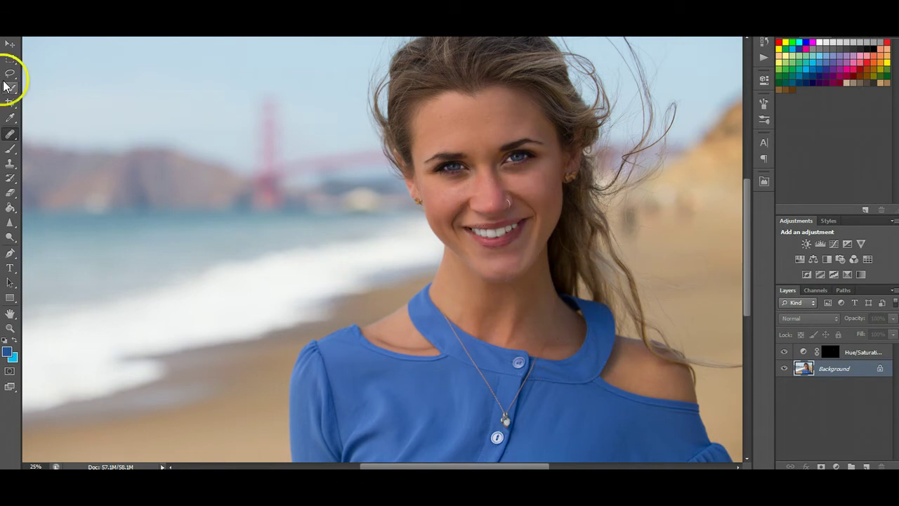
Step: Switch to the Move tool and make two duplicates of the Background layer, stacked below the Hue/Saturation layer
left_click(10, 45)
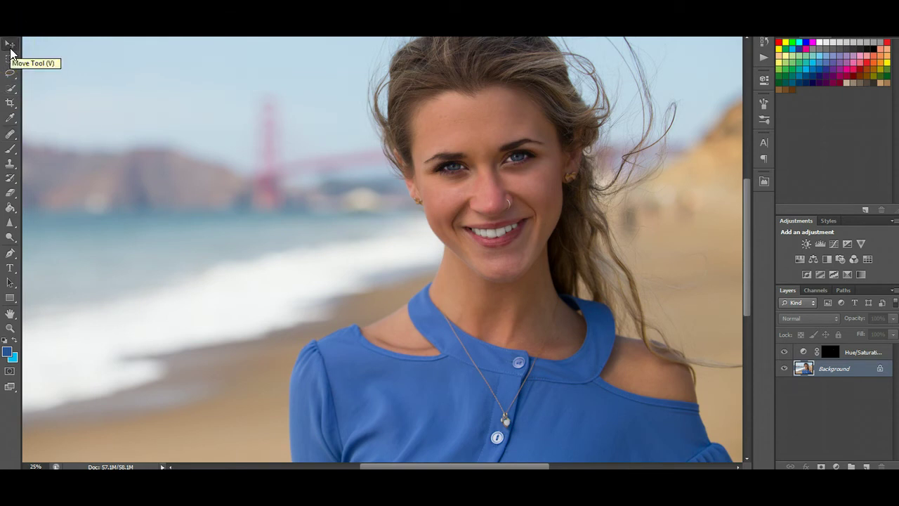
left_click(10, 49)
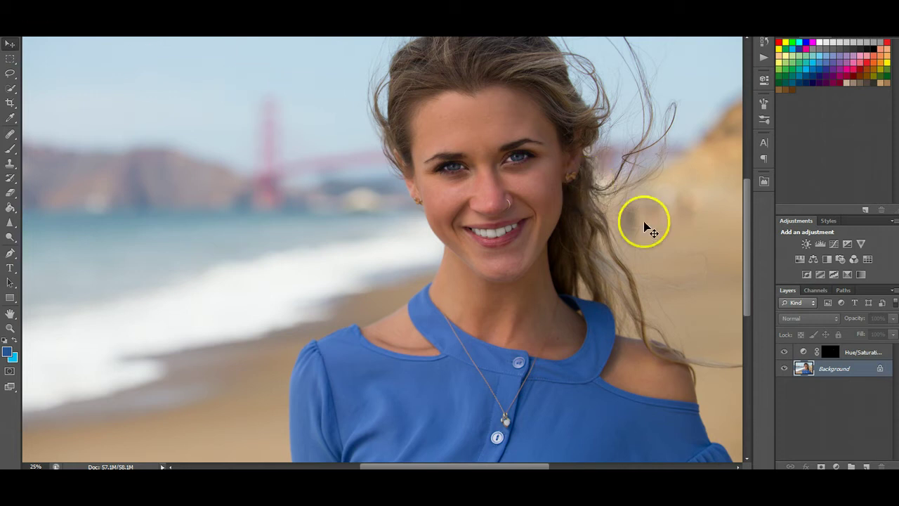
double_click(838, 368)
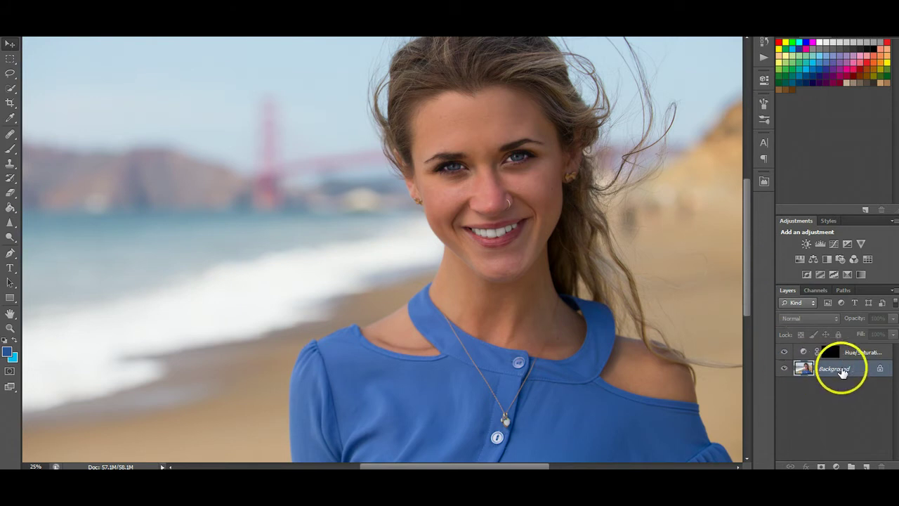
left_click_drag(850, 369, 852, 400)
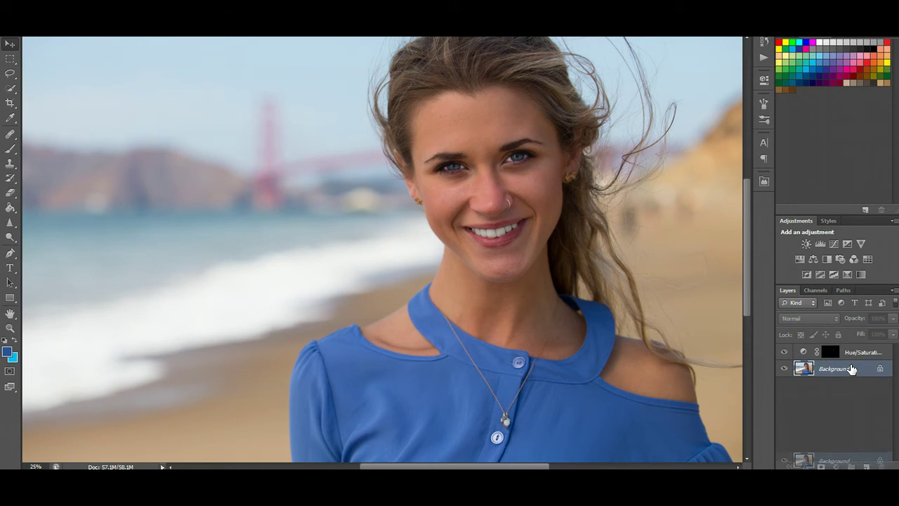
left_click_drag(851, 369, 866, 465)
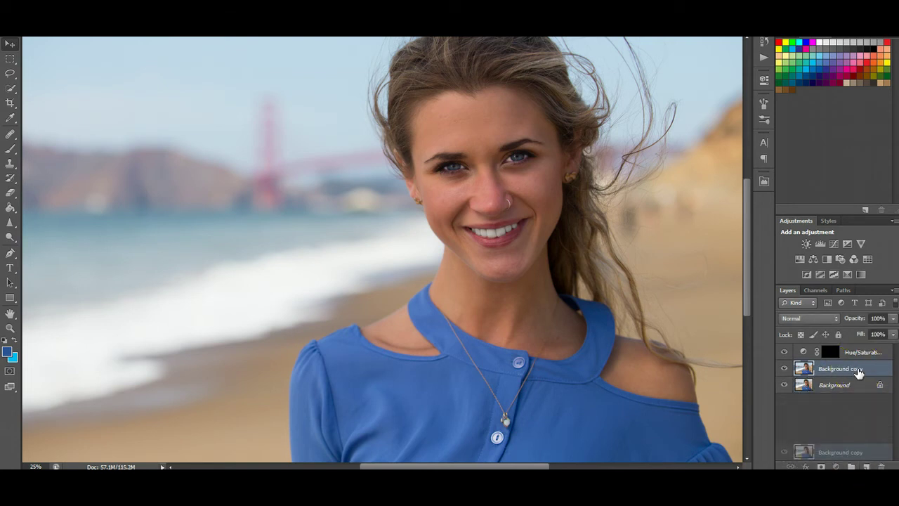
left_click_drag(858, 372, 865, 465)
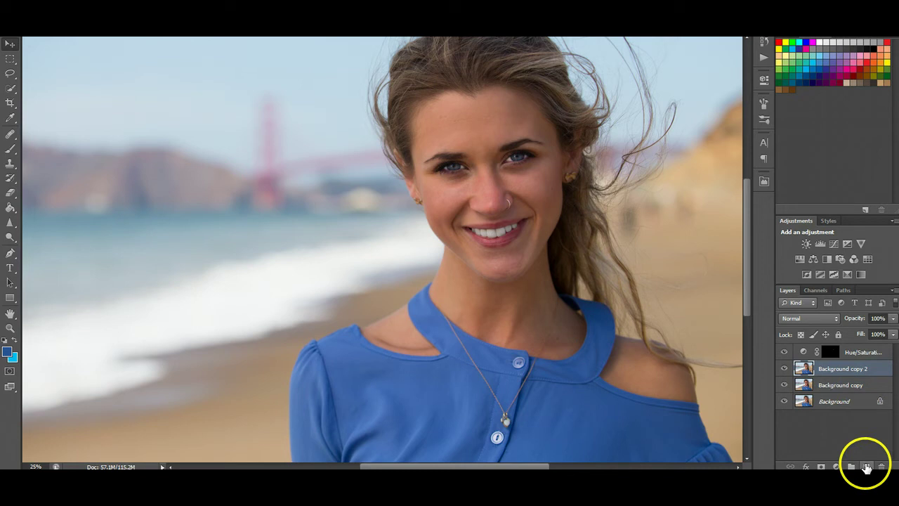
Step: Hide the Background copy 2 layer and apply a Gaussian Blur with a 3.8-pixel radius to Background copy
left_click(821, 384)
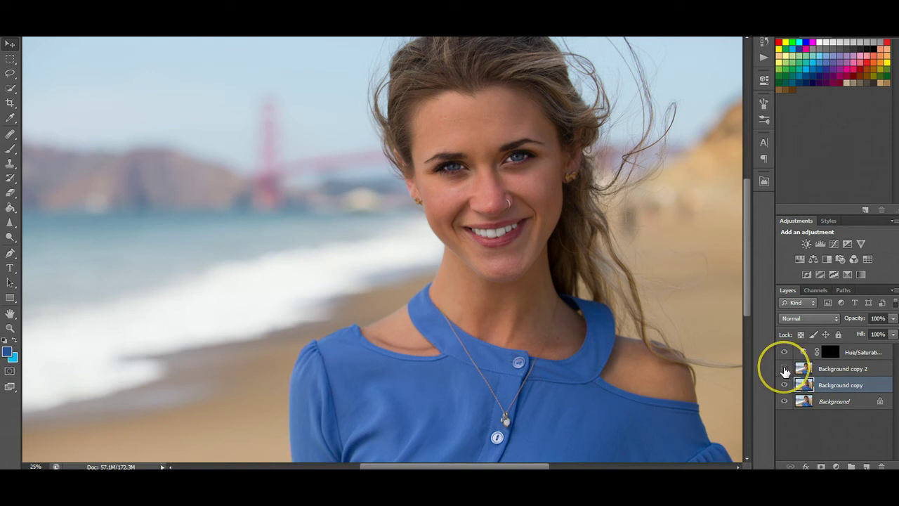
left_click(785, 369)
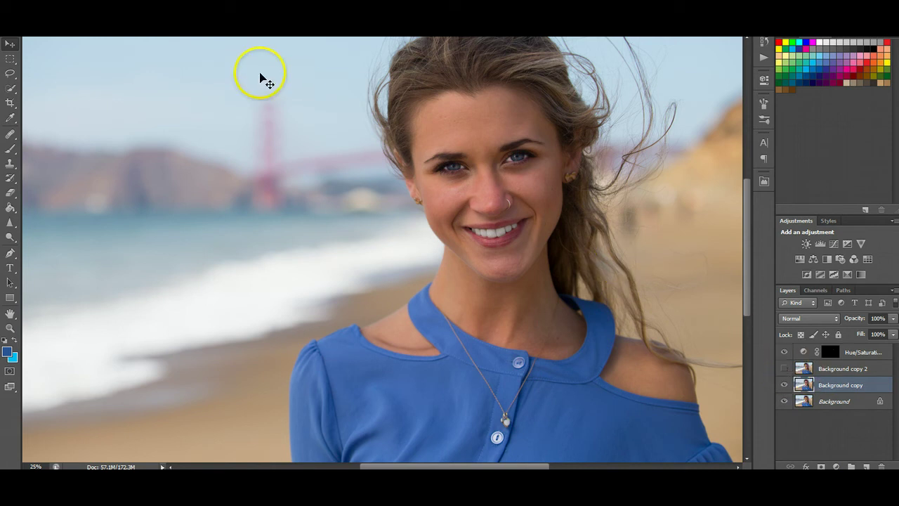
left_click(181, 4)
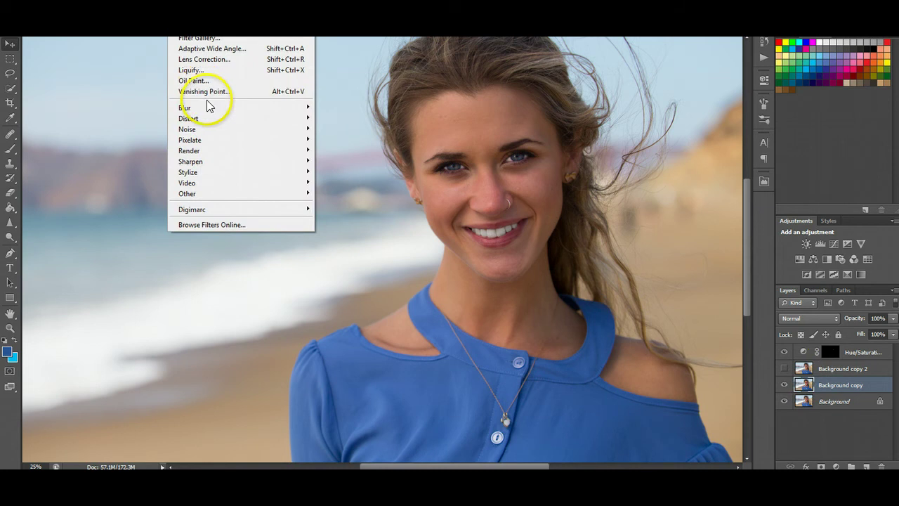
mouse_move(207, 108)
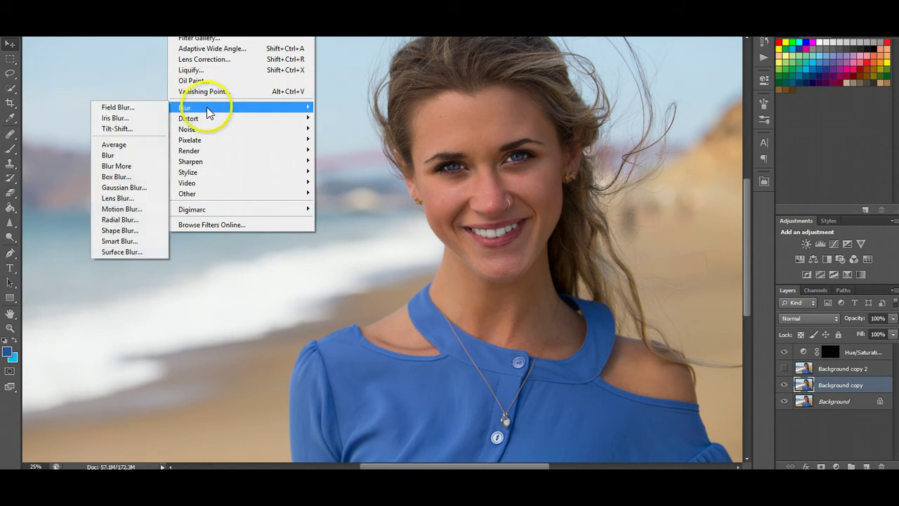
left_click(123, 188)
left_click_drag(408, 117, 283, 103)
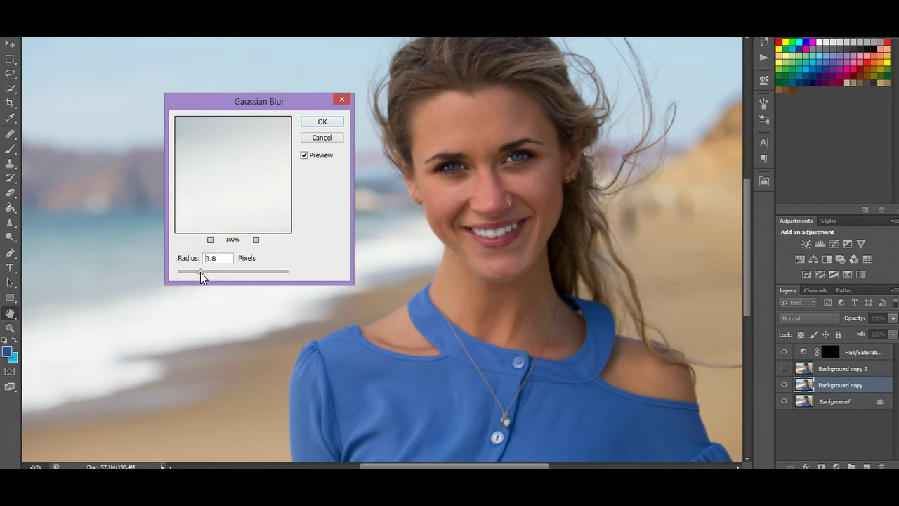
left_click_drag(299, 102, 302, 66)
key("ctrl+plus")
key("ctrl+plus")
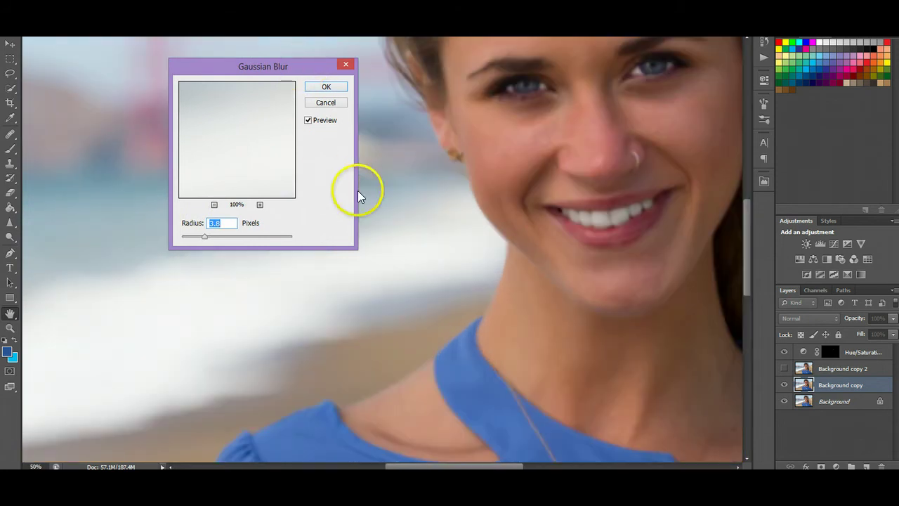
left_click_drag(451, 470, 475, 466)
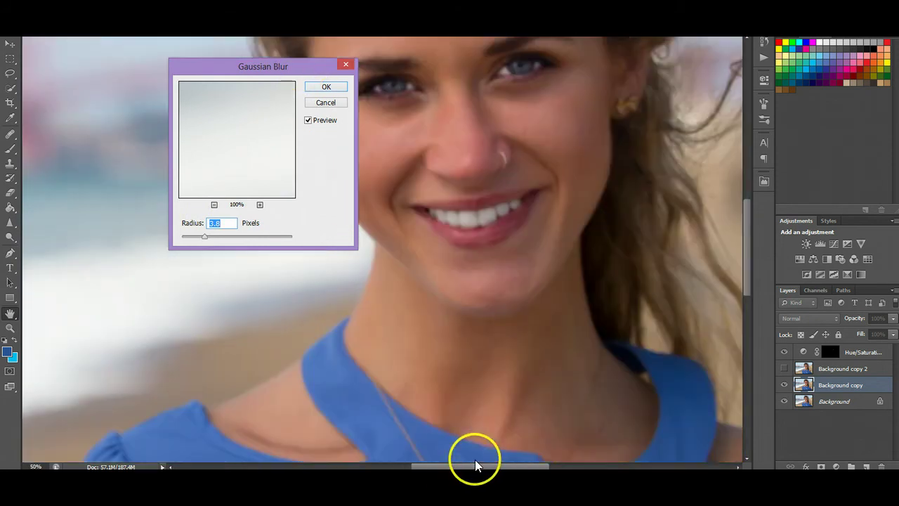
left_click_drag(750, 265, 748, 238)
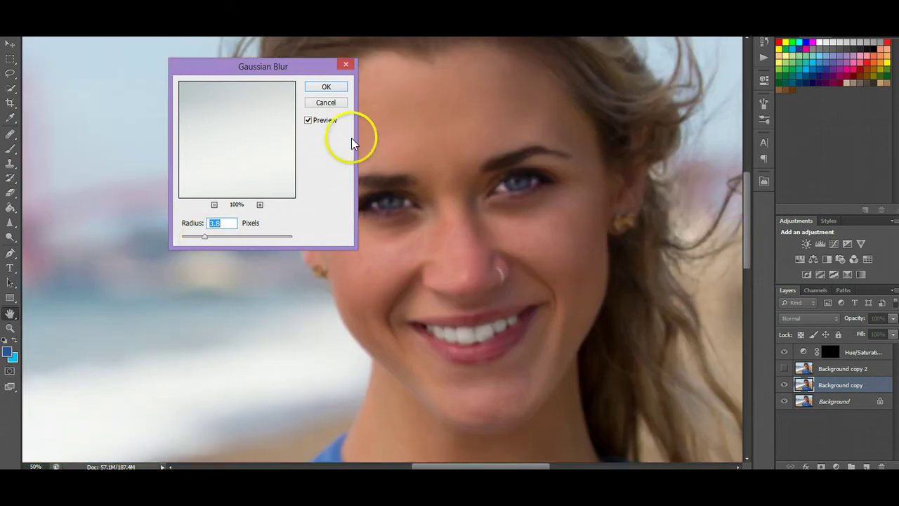
left_click(328, 85)
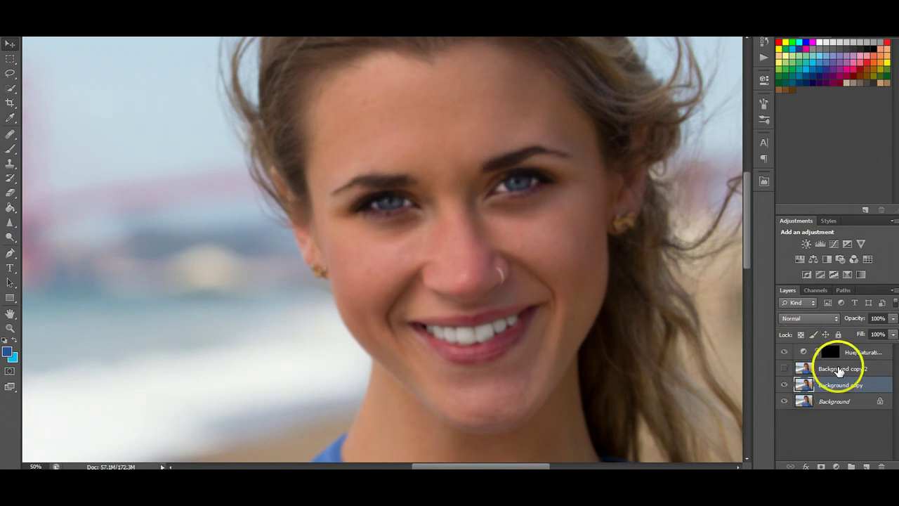
Step: Show Background copy 2 and run Apply Image on it with Background copy as source layer, Subtract blending, scale 2 and offset 128
left_click(784, 369)
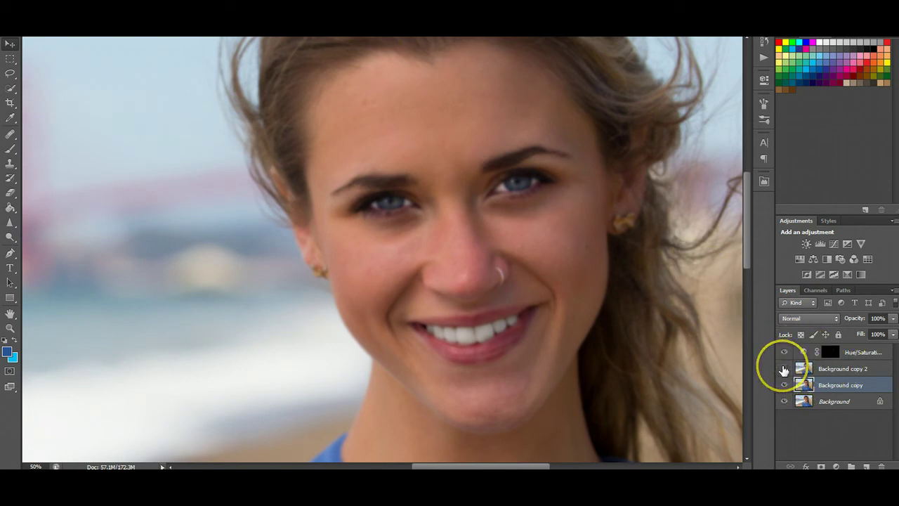
left_click(832, 370)
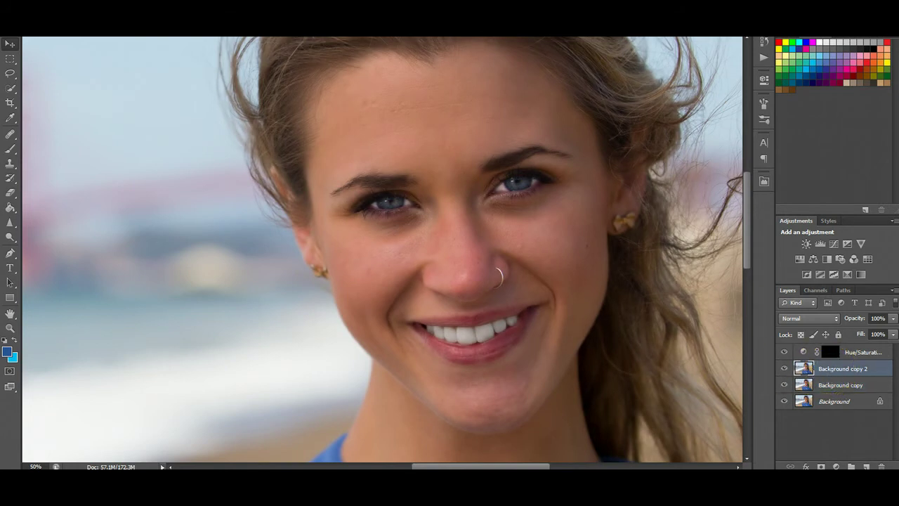
left_click(74, 4)
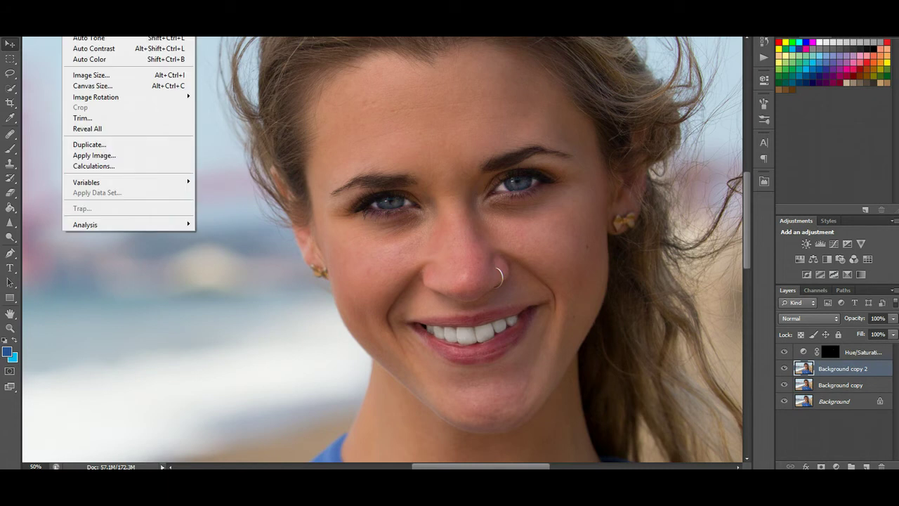
left_click(111, 155)
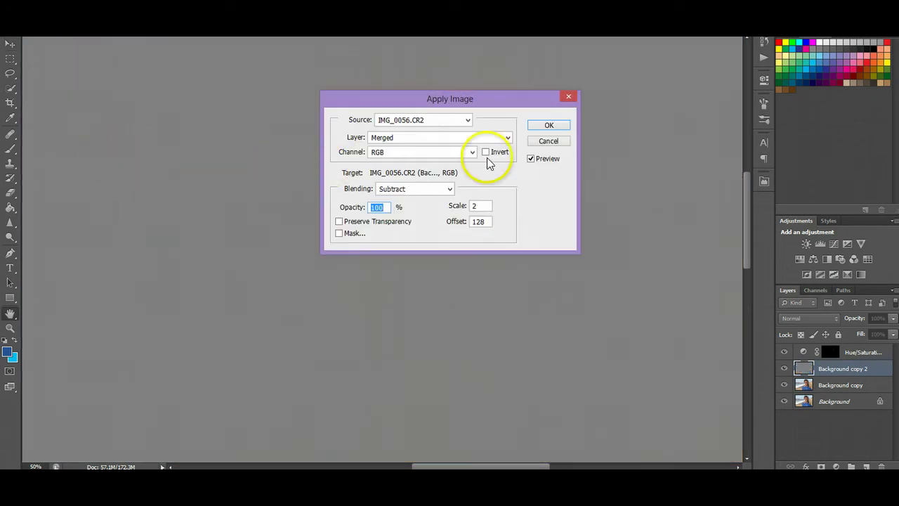
left_click(506, 137)
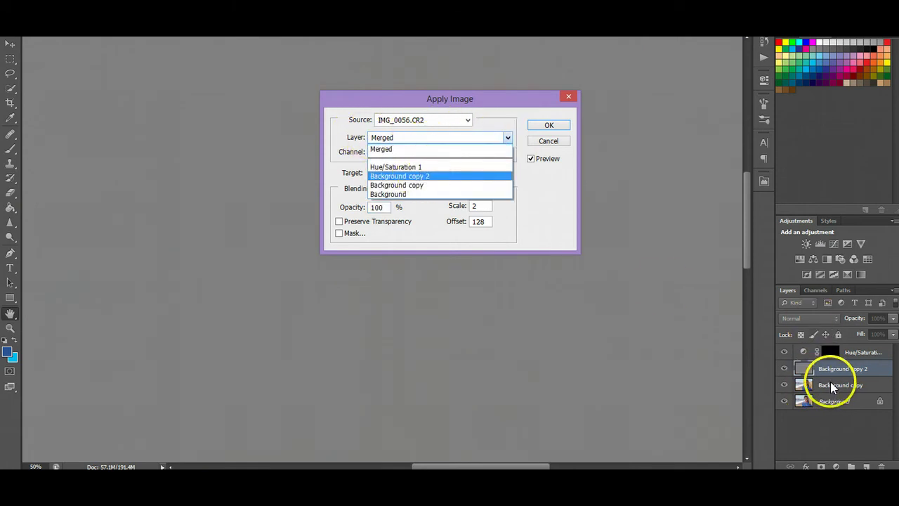
left_click(416, 185)
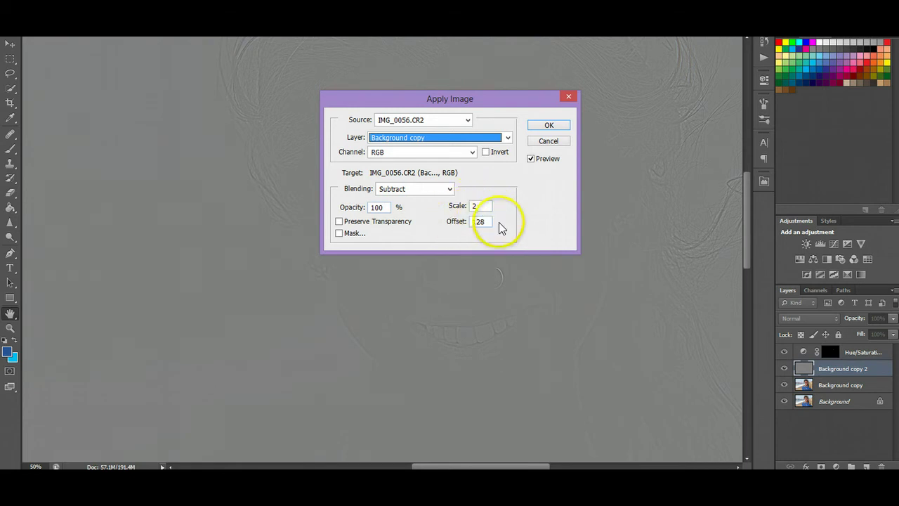
left_click(547, 128)
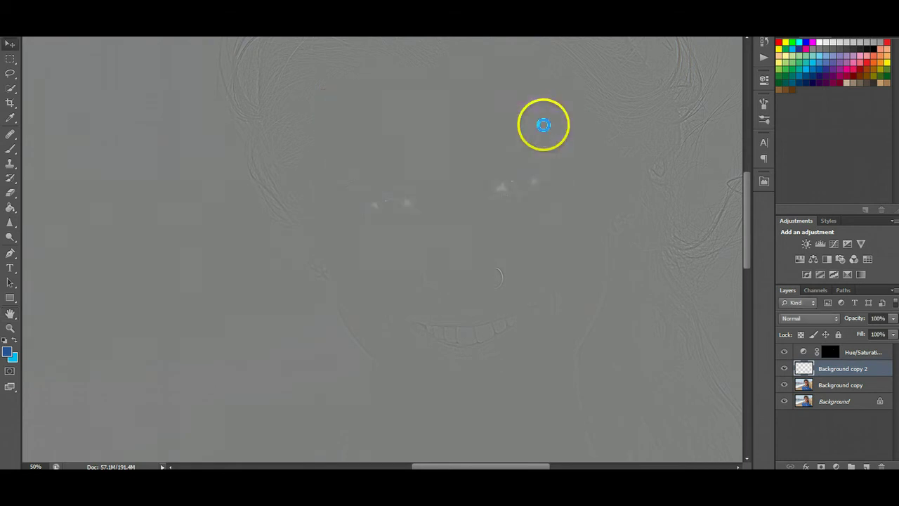
Step: Set the blending mode of the Background copy 2 layer to Linear Light
left_click(821, 309)
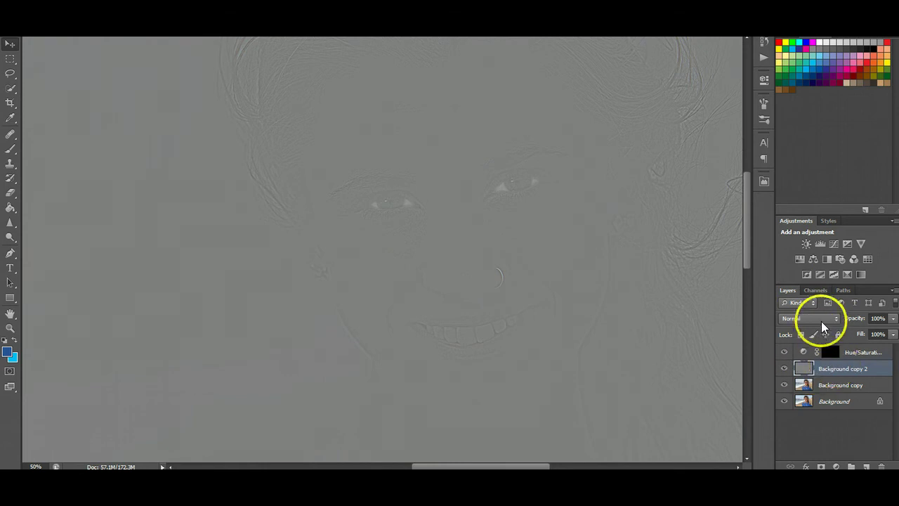
left_click(833, 319)
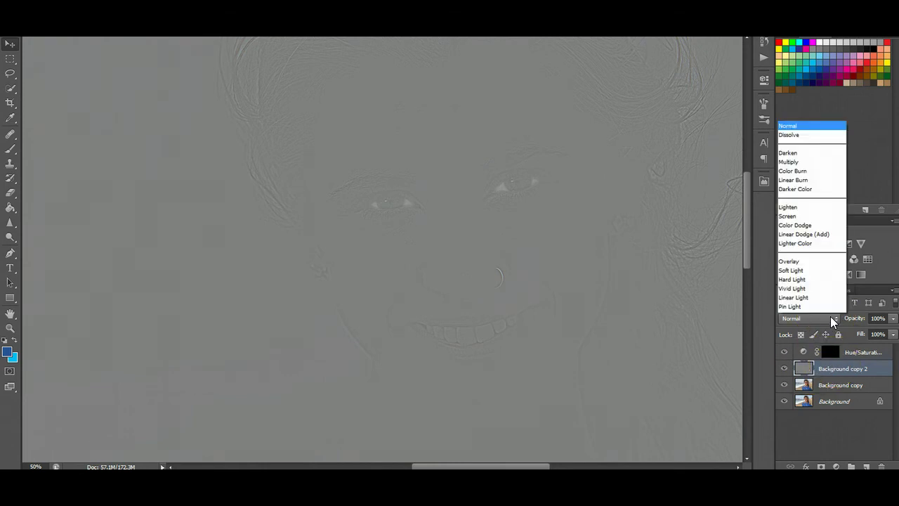
scroll(833, 321, "down", 3)
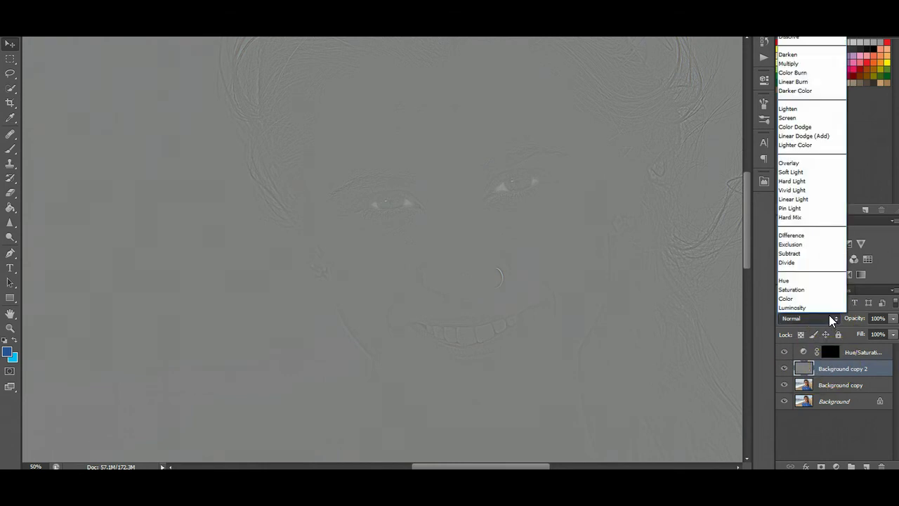
left_click(805, 200)
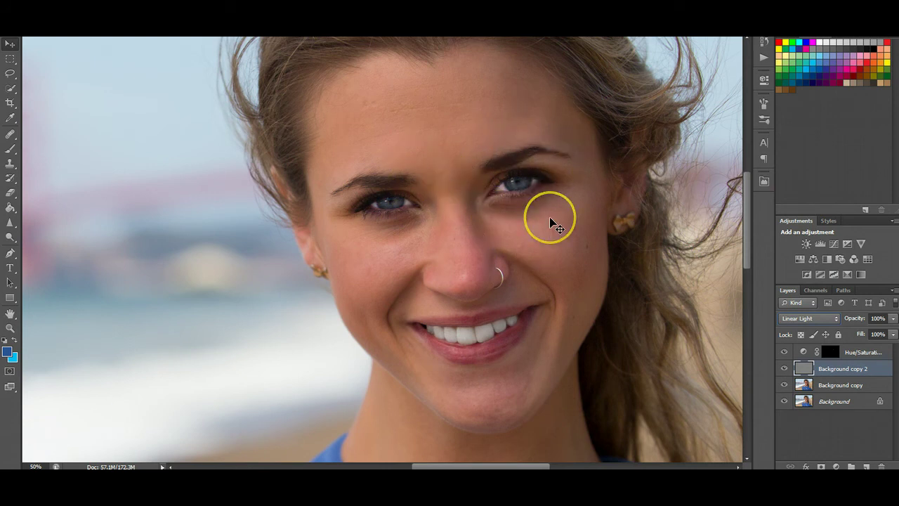
Step: On the Background copy layer, outline the forehead skin between the hairline and the eyebrows with the Lasso tool
key("ctrl+plus")
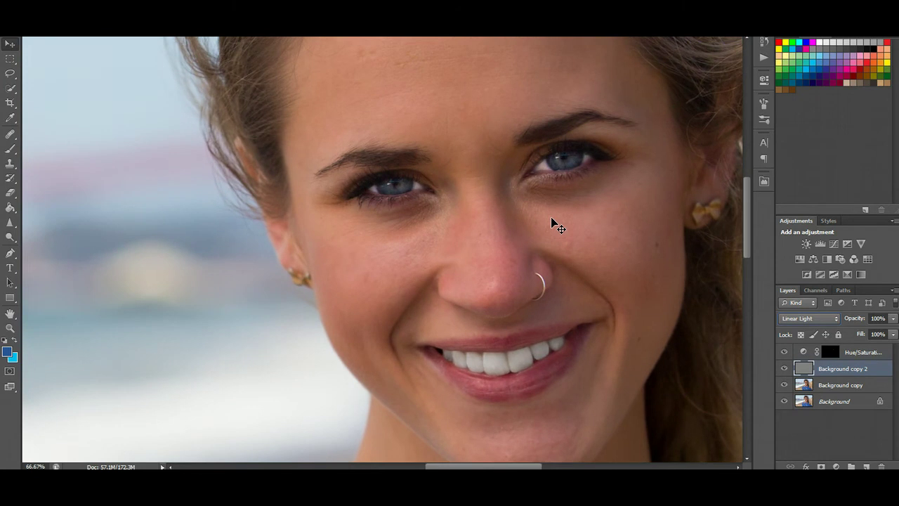
mouse_move(746, 213)
left_mouse_down()
mouse_move(746, 201)
mouse_move(746, 222)
left_mouse_up()
left_click_drag(746, 221, 746, 213)
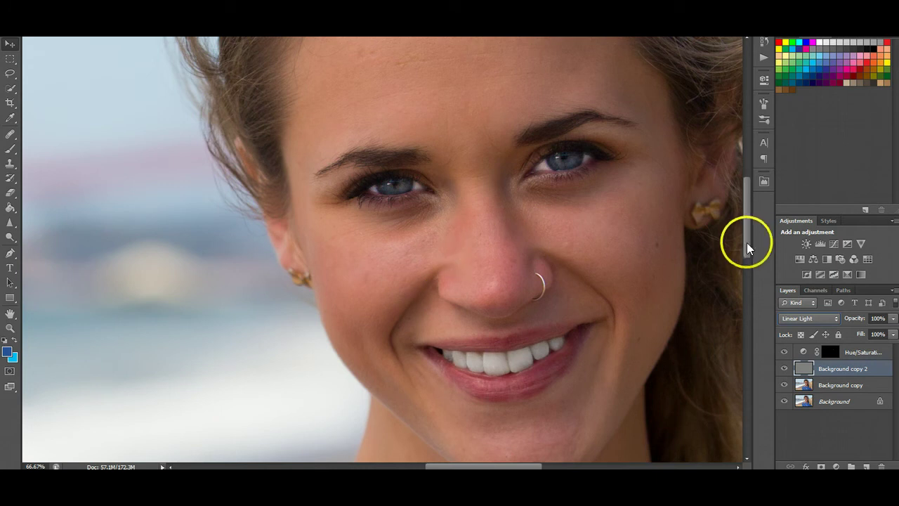
mouse_move(750, 235)
left_mouse_down()
mouse_move(749, 260)
mouse_move(741, 214)
mouse_move(741, 225)
left_mouse_up()
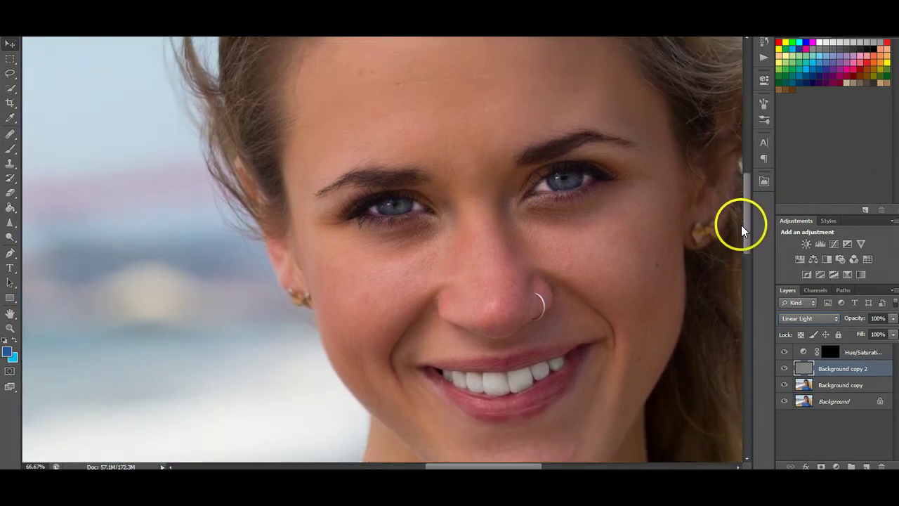
left_click(819, 385)
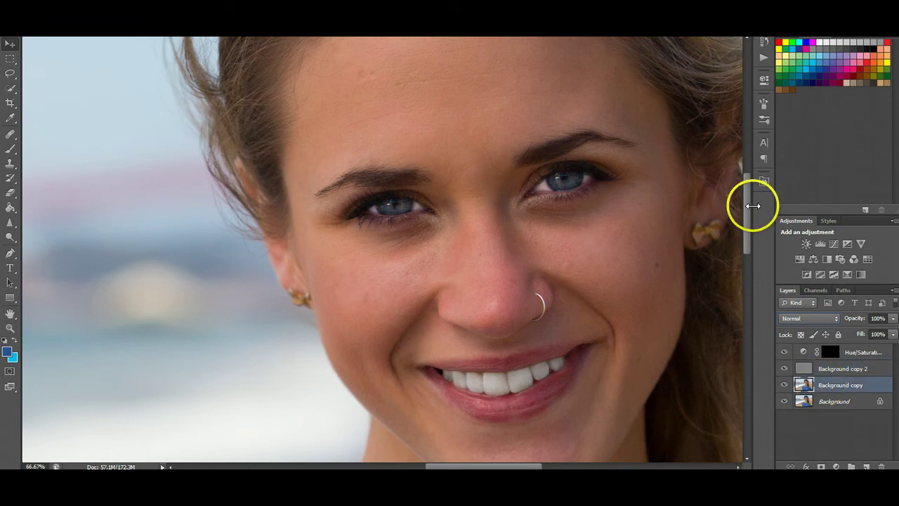
left_click(10, 74)
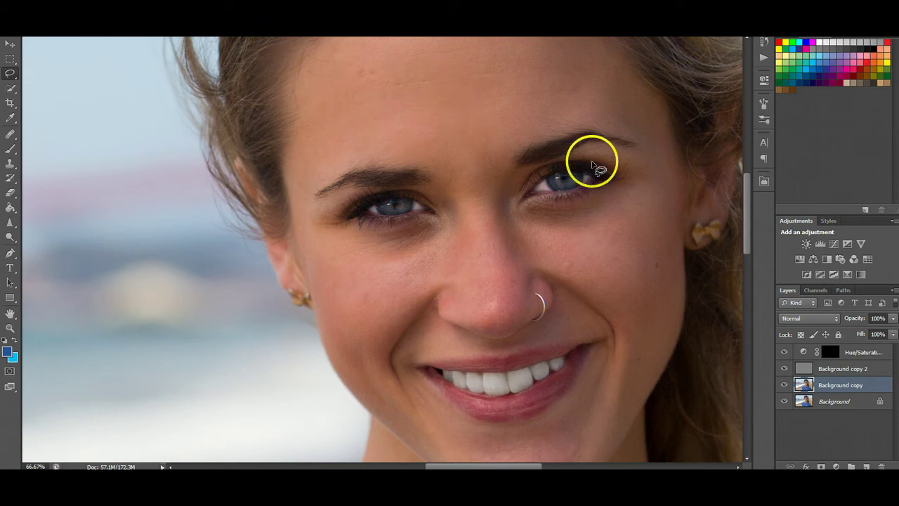
left_click_drag(749, 224, 747, 212)
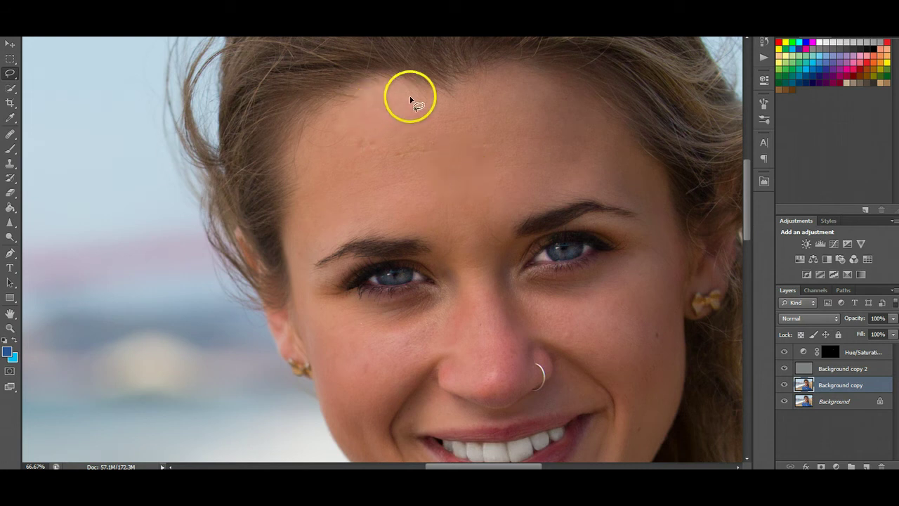
left_click_drag(380, 88, 362, 99)
mouse_move(299, 212)
left_mouse_down()
mouse_move(328, 241)
mouse_move(358, 226)
mouse_move(469, 226)
mouse_move(594, 190)
mouse_move(641, 201)
mouse_move(635, 143)
mouse_move(548, 89)
mouse_move(488, 75)
mouse_move(427, 110)
mouse_move(388, 90)
left_mouse_up()
Step: Apply a Gaussian Blur with a 10-pixel radius to the selected forehead skin on the Background copy layer
left_click(180, 4)
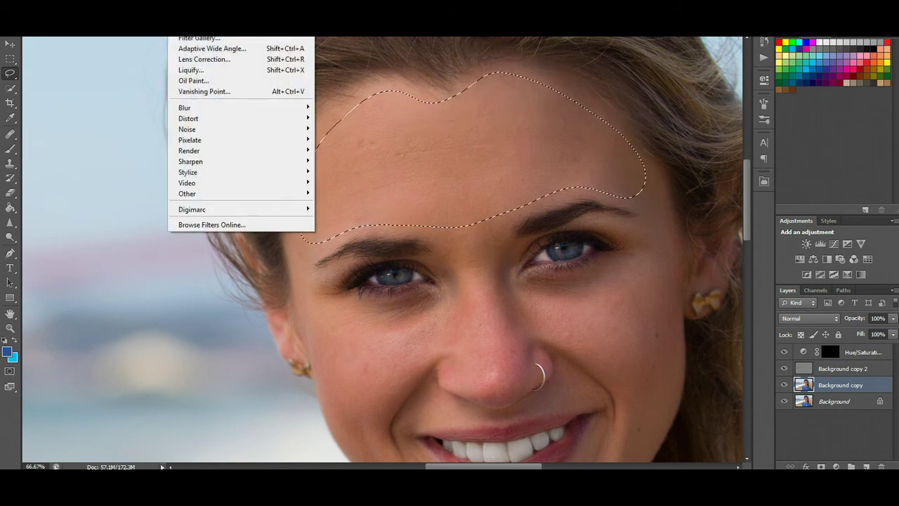
mouse_move(211, 107)
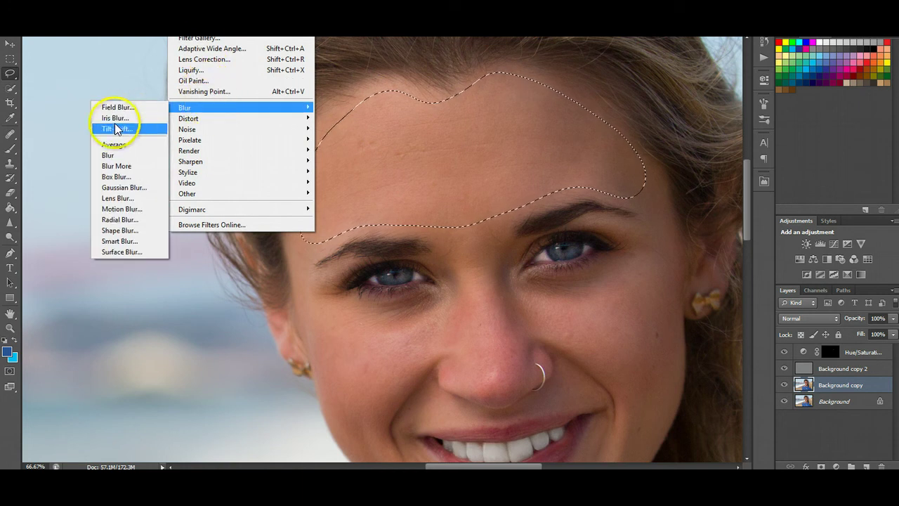
left_click(124, 189)
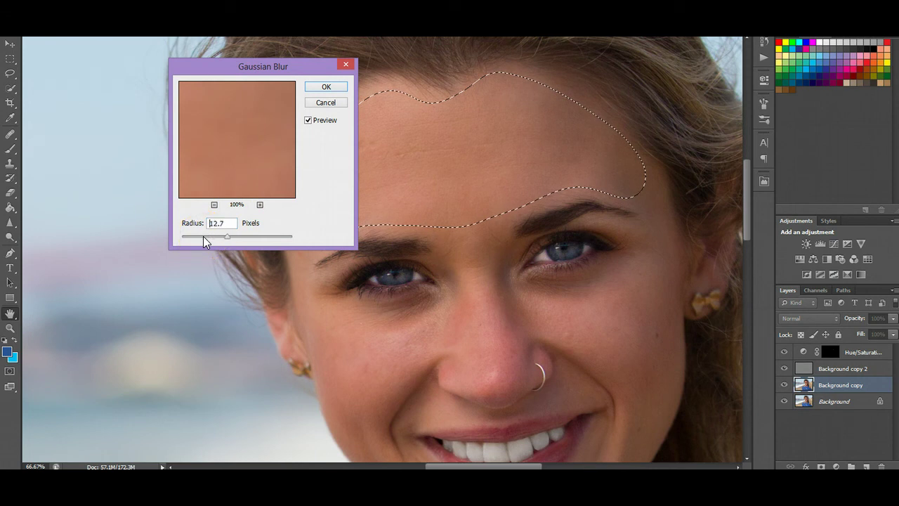
left_click_drag(276, 72, 171, 83)
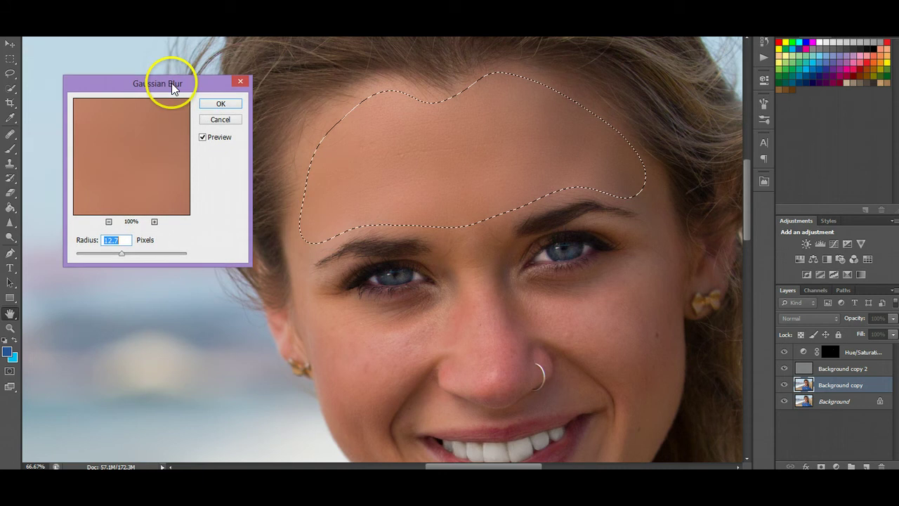
left_click(202, 137)
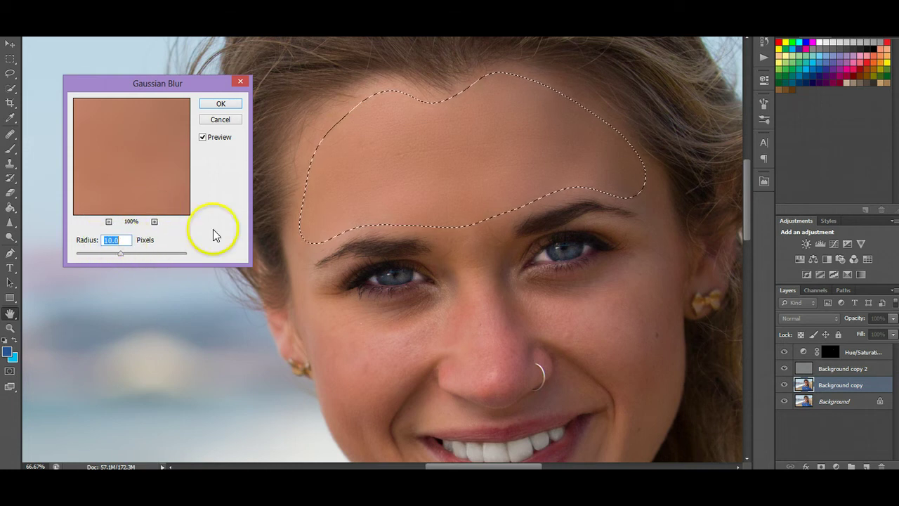
left_click(215, 103)
Step: Lasso the temple, the under-eye skin and the outer cheek on the nose-ring side, repeating the Gaussian Blur on each area
key("l")
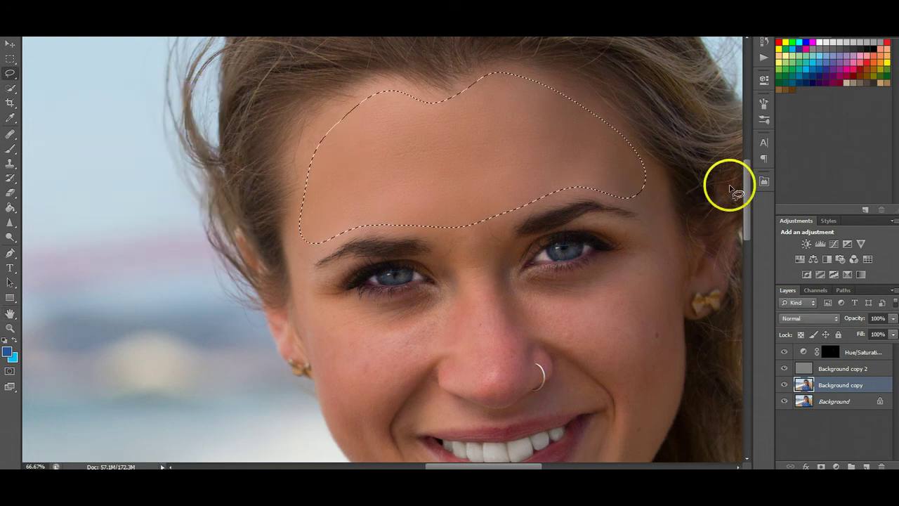
left_click_drag(747, 186, 747, 206)
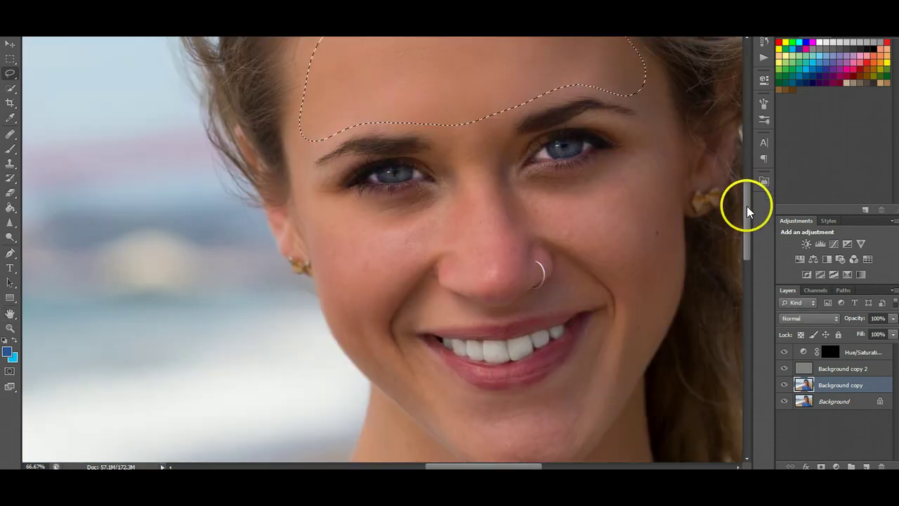
left_click_drag(668, 77, 664, 78)
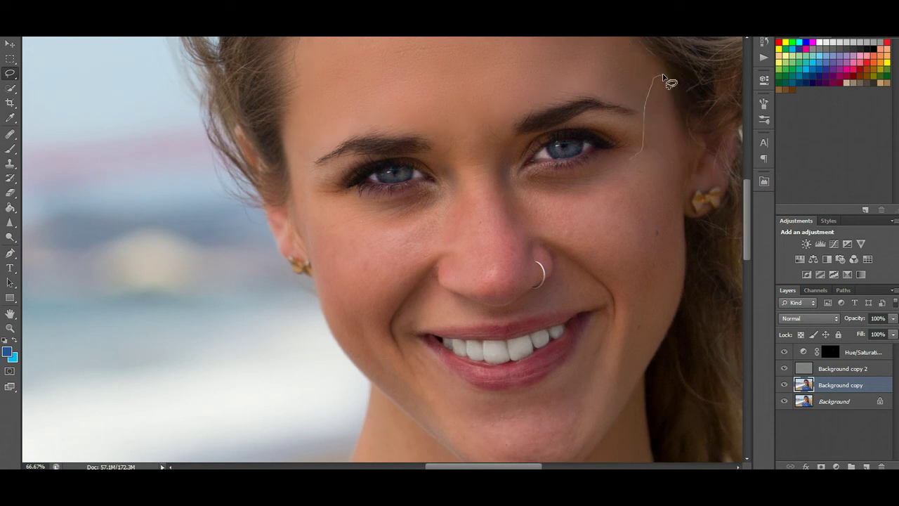
mouse_move(663, 77)
left_mouse_down()
mouse_move(656, 243)
mouse_move(655, 226)
mouse_move(673, 222)
mouse_move(677, 201)
mouse_move(665, 77)
left_mouse_up()
mouse_move(619, 185)
left_mouse_down()
mouse_move(587, 211)
mouse_move(598, 181)
left_mouse_up()
left_click_drag(599, 180, 594, 180)
mouse_move(519, 223)
left_mouse_down()
mouse_move(662, 267)
mouse_move(684, 234)
mouse_move(676, 217)
mouse_move(635, 254)
left_mouse_up()
left_click(677, 220)
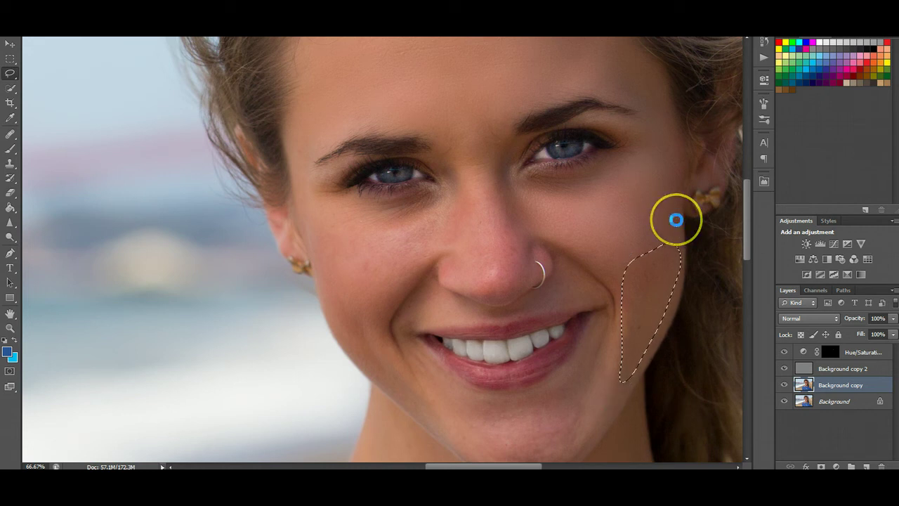
Step: Lasso the skin between the eyebrows and then the nose bridge and tip, repeating the Gaussian Blur on each
left_click_drag(445, 114, 456, 174)
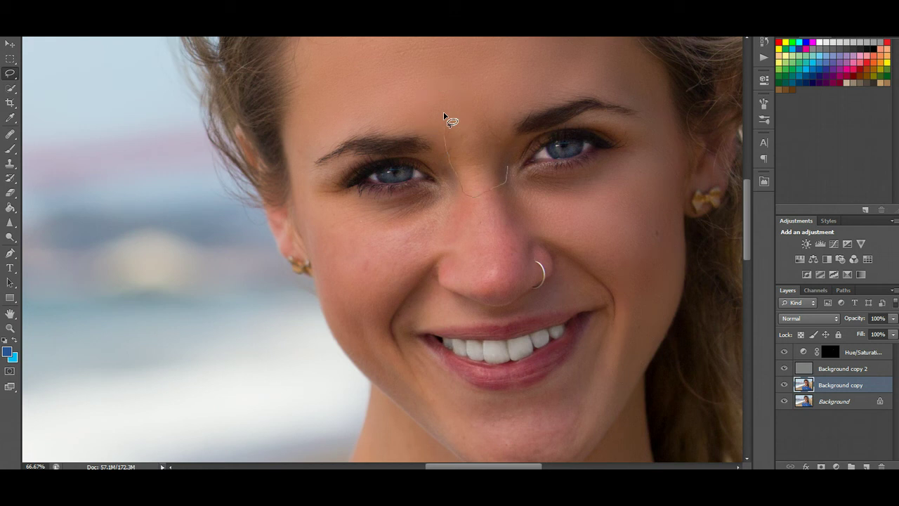
left_click_drag(444, 116, 446, 140)
left_click_drag(476, 209, 468, 187)
left_click_drag(468, 188, 467, 187)
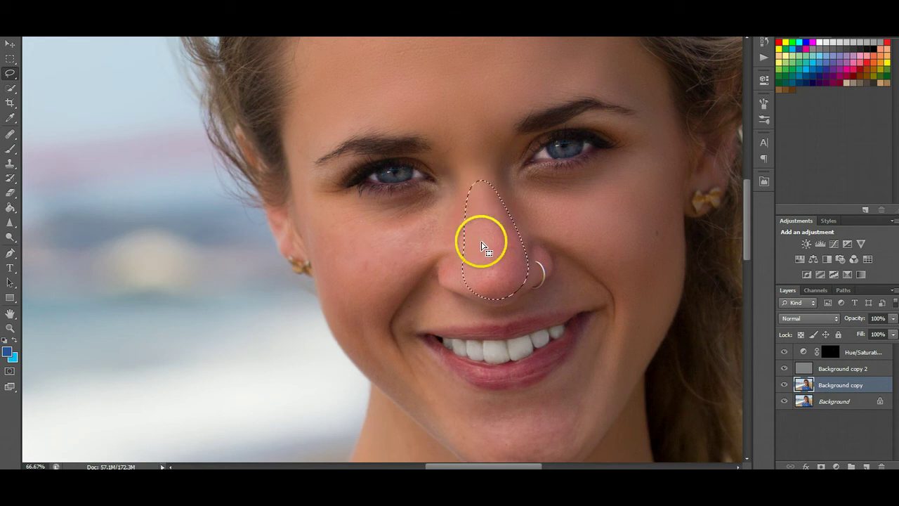
Step: Lasso the upper cheek under the eye opposite the nose ring and repeat the Gaussian Blur on it
left_click_drag(453, 196, 456, 189)
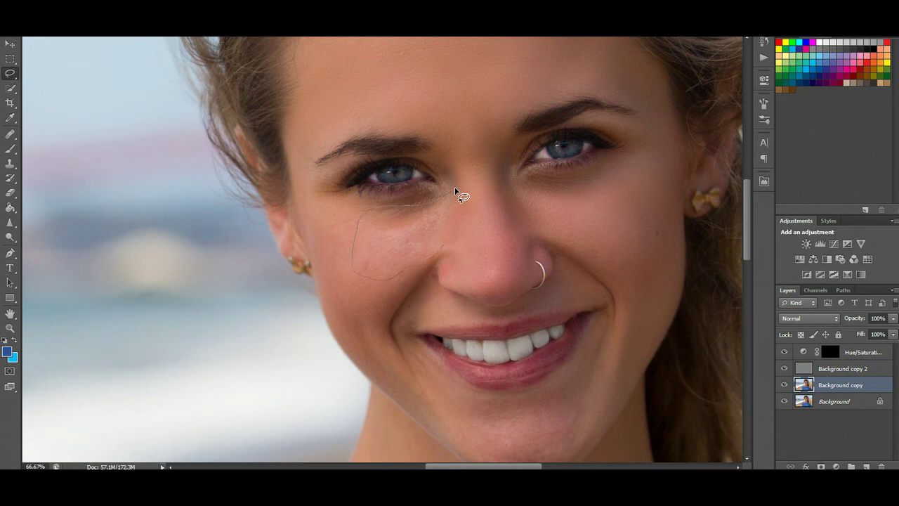
left_click_drag(455, 191, 450, 192)
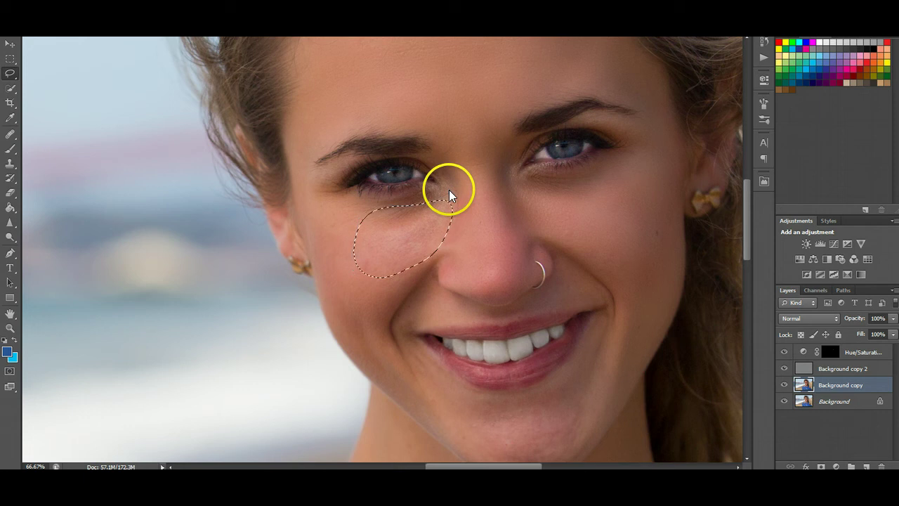
key("ctrl+f")
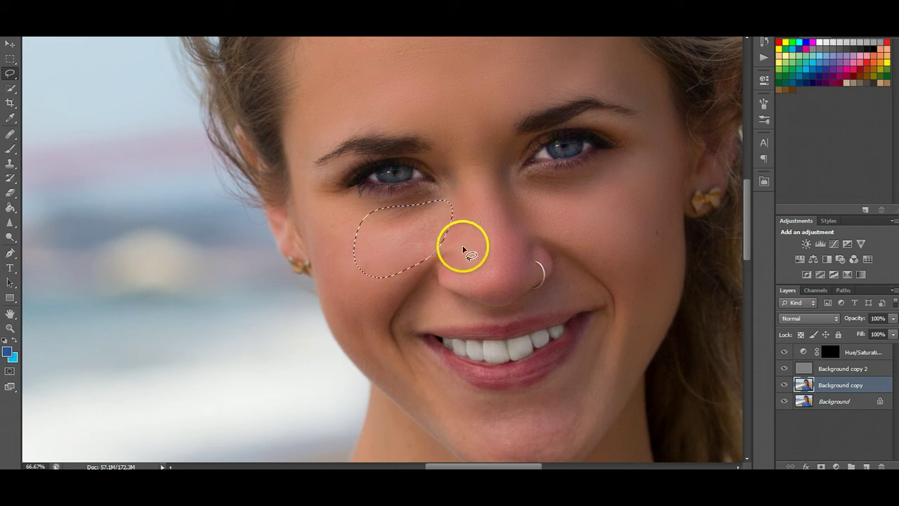
Step: Lasso and blur the side of the nose and the smile fold opposite the nose ring
mouse_move(420, 284)
left_mouse_down()
mouse_move(401, 291)
mouse_move(446, 251)
mouse_move(473, 243)
left_mouse_up()
left_click(467, 174)
left_click_drag(446, 255, 490, 253)
left_click(466, 175)
left_click_drag(445, 222, 444, 249)
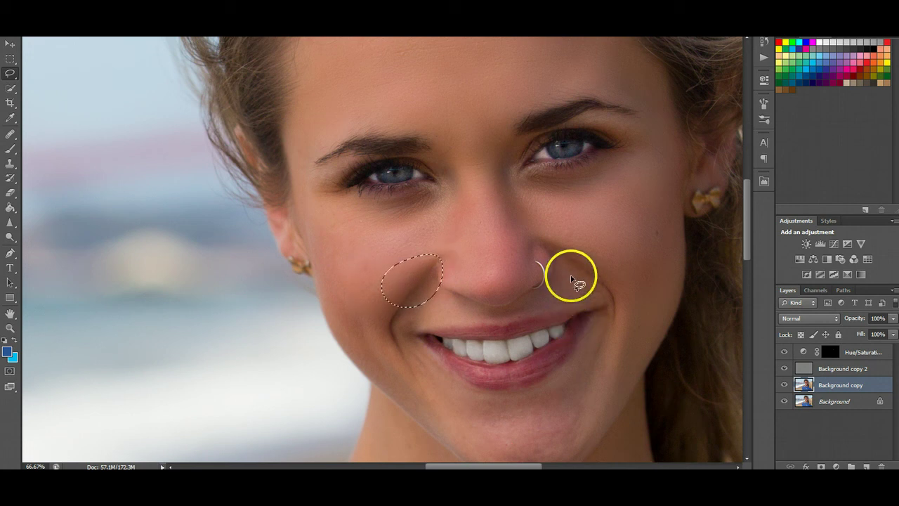
Step: Lasso and blur the skin patches above the mouth corners, first beside the nose ring and then on the opposite side
left_click_drag(557, 257, 554, 254)
left_click_drag(555, 254, 556, 255)
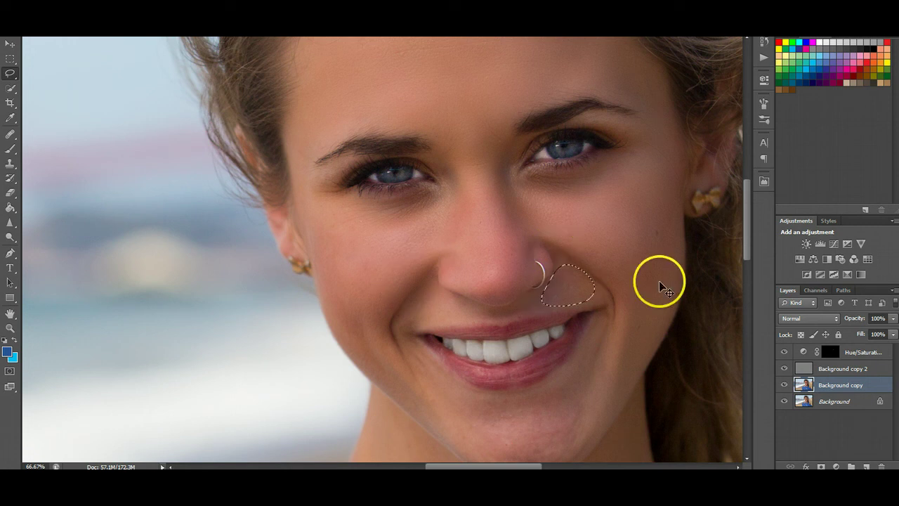
mouse_move(440, 295)
left_mouse_down()
mouse_move(411, 296)
mouse_move(394, 325)
mouse_move(473, 311)
mouse_move(426, 290)
left_mouse_up()
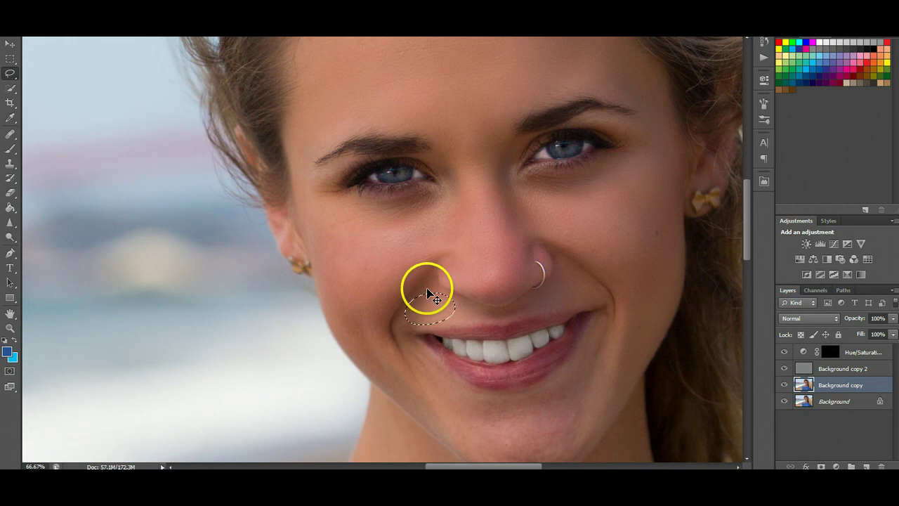
Step: Lasso and blur the outer cheek opposite the nose ring, followed by the skin between that mouth corner and the jawline
left_click_drag(323, 201, 321, 202)
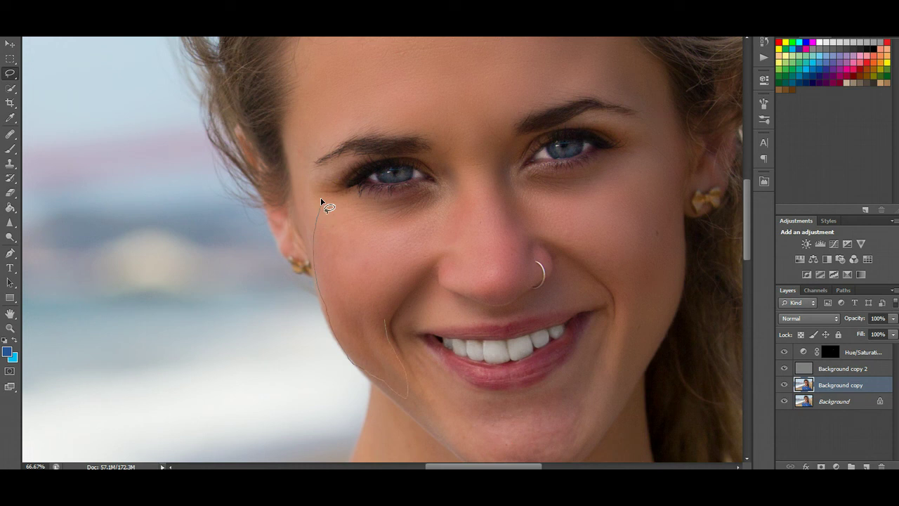
left_click_drag(321, 202, 321, 196)
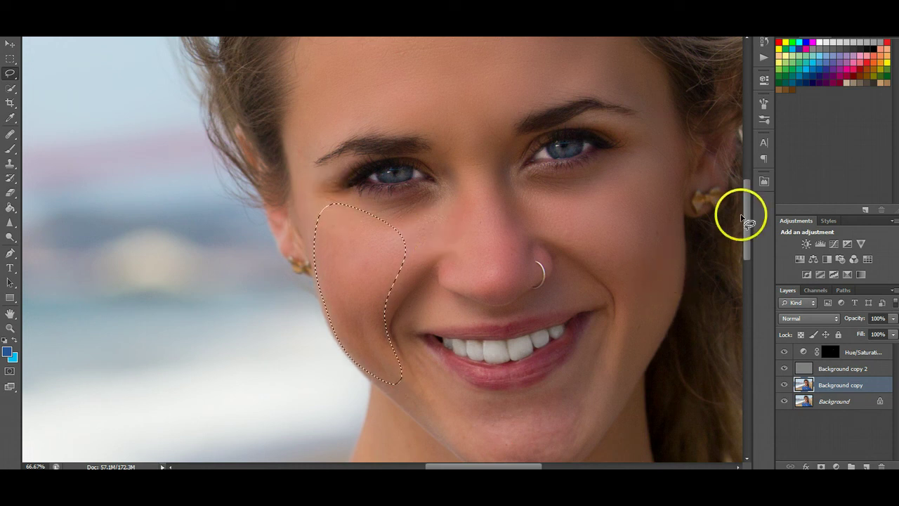
left_click_drag(747, 217, 743, 238)
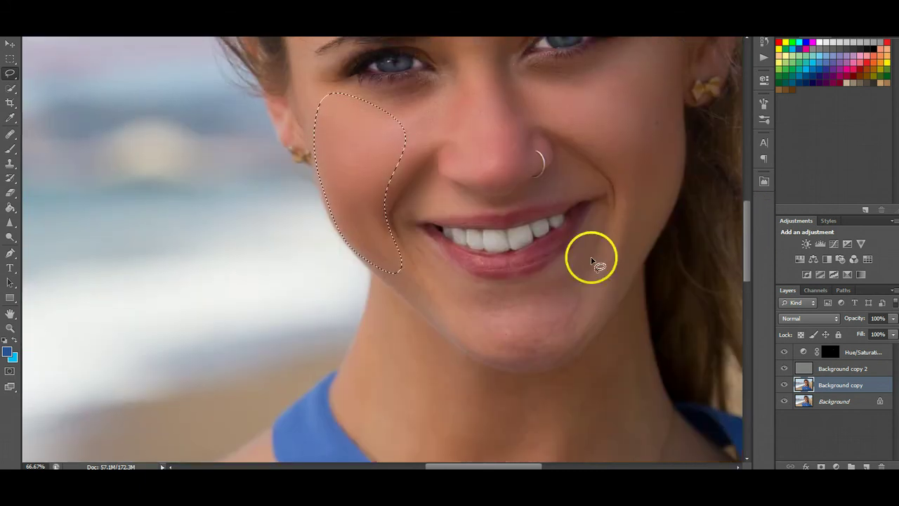
left_click(392, 281)
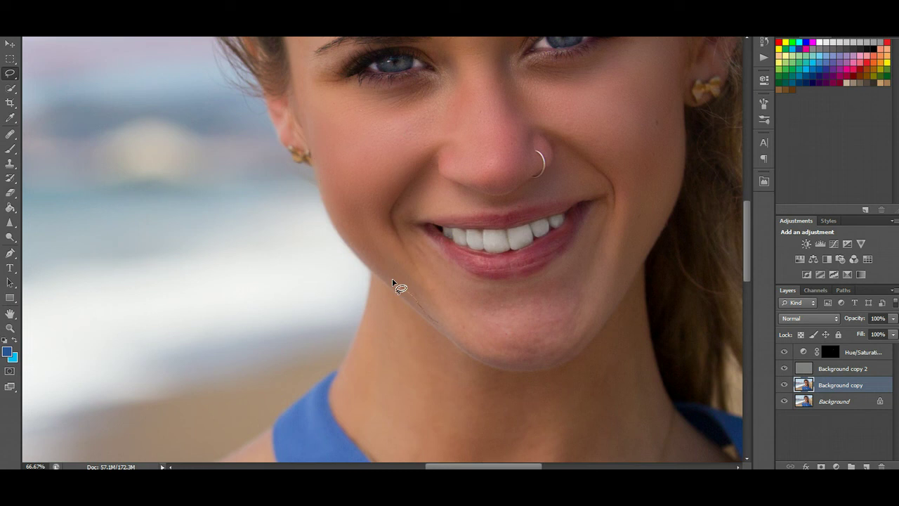
left_click_drag(394, 282, 406, 293)
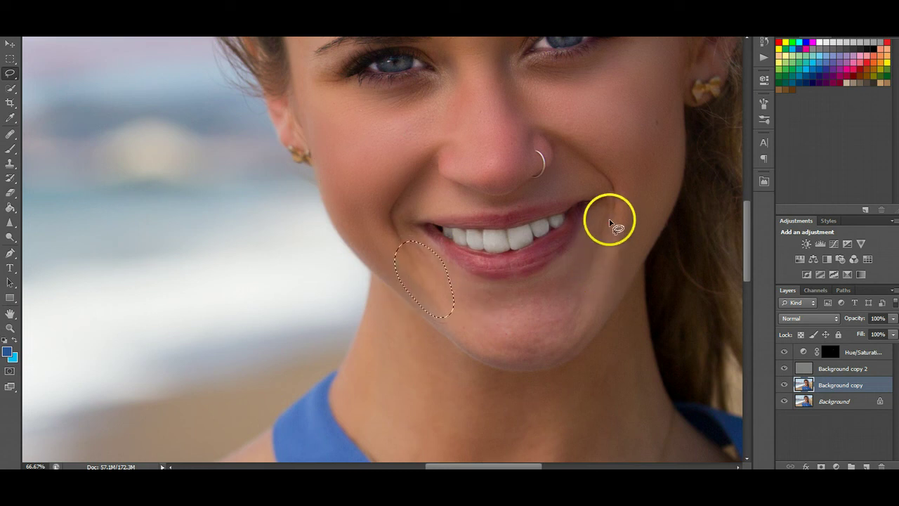
Step: Lasso and blur the skin beside the mouth corner on the nose-ring side and the chin area below the lower lip
mouse_move(580, 247)
left_mouse_down()
mouse_move(587, 317)
mouse_move(612, 290)
mouse_move(623, 255)
mouse_move(609, 218)
left_mouse_up()
left_click_drag(564, 262, 566, 267)
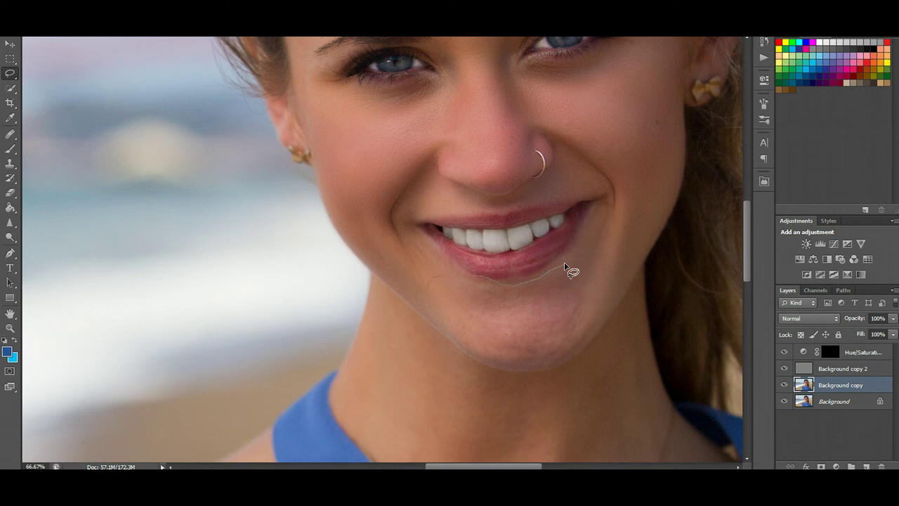
mouse_move(506, 362)
left_mouse_down()
mouse_move(561, 363)
mouse_move(578, 343)
left_mouse_up()
mouse_move(566, 267)
left_mouse_down()
mouse_move(595, 259)
mouse_move(556, 265)
left_mouse_up()
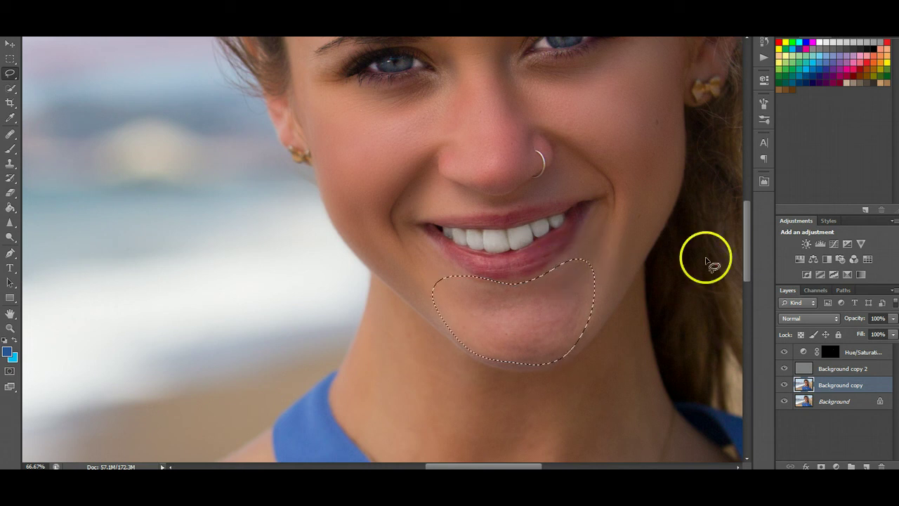
Step: On the Background copy 2 texture layer, heal the forehead lines and blemishes with the Healing Brush
mouse_move(749, 258)
left_mouse_down()
mouse_move(744, 214)
mouse_move(743, 229)
mouse_move(741, 222)
left_mouse_up()
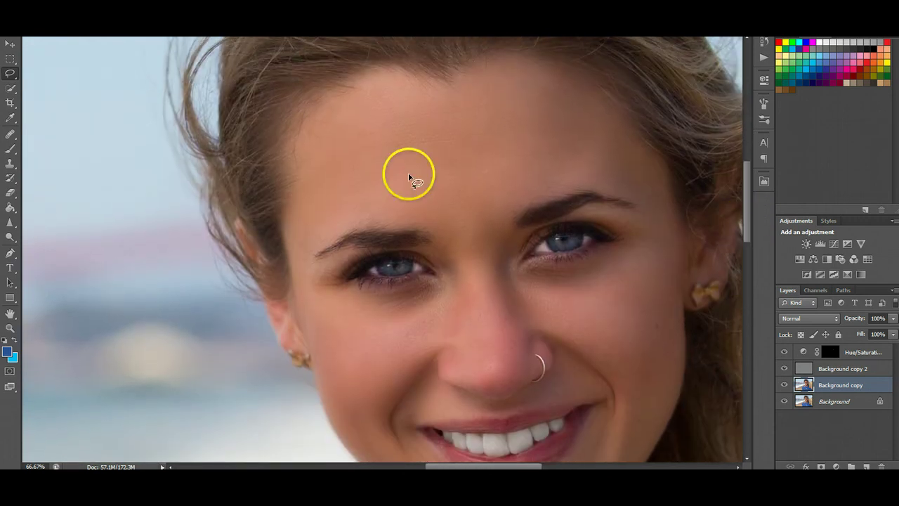
left_click(819, 370)
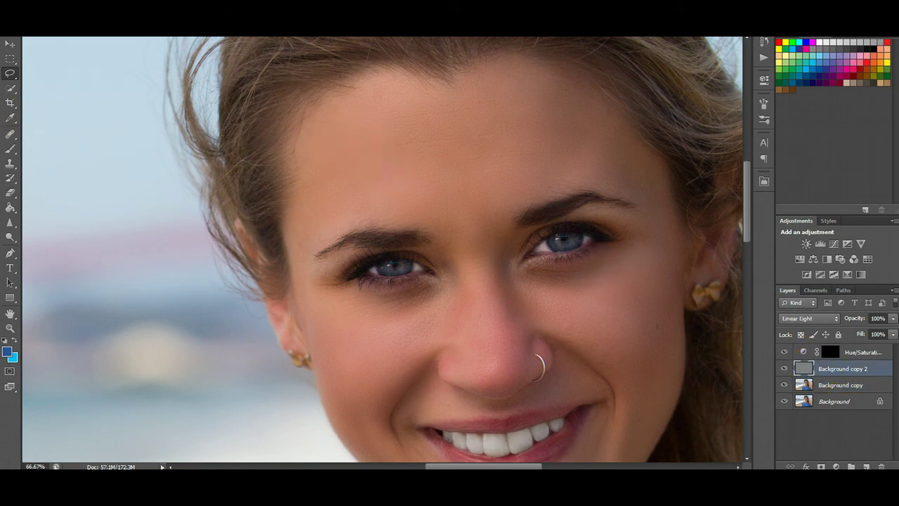
left_click(10, 138)
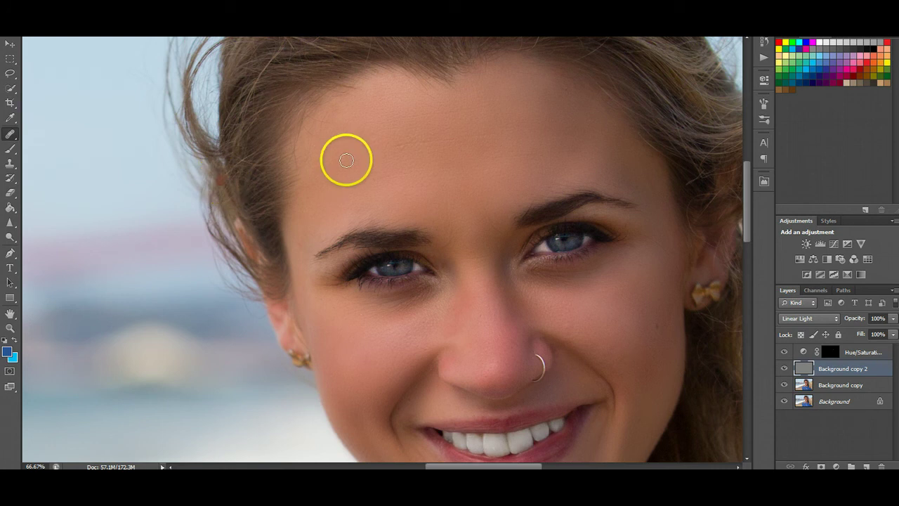
key("ctrl+z")
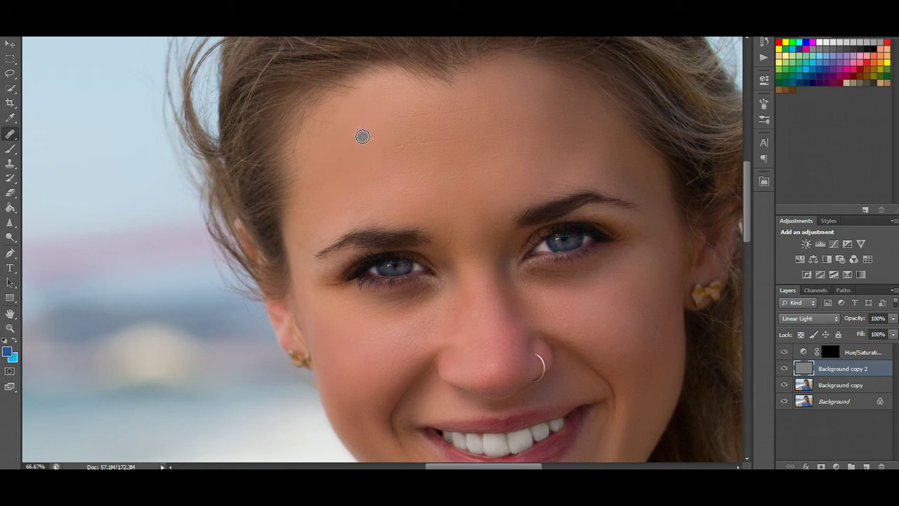
left_click(412, 160)
left_click(399, 132)
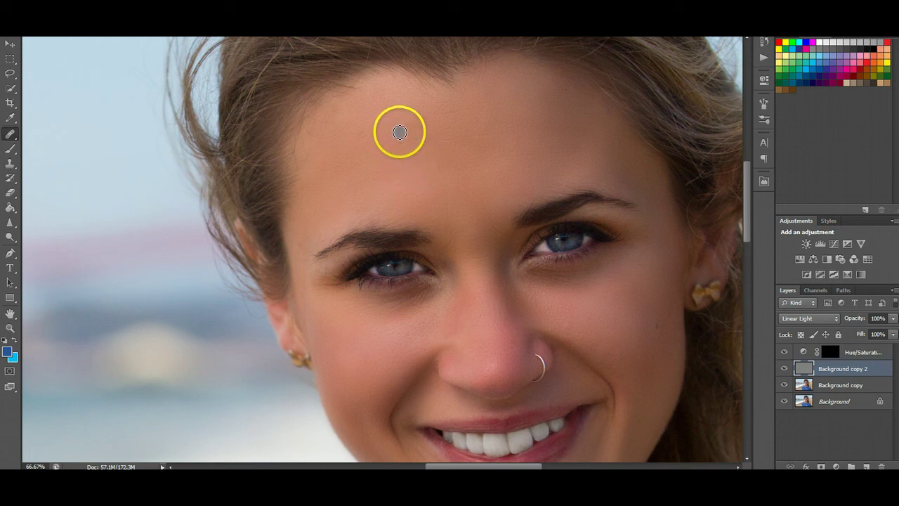
left_click_drag(400, 138, 399, 146)
Step: Sample clean texture near the hairline and heal the remaining marks on the upper forehead of the Background copy 2 layer
left_click(151, 2)
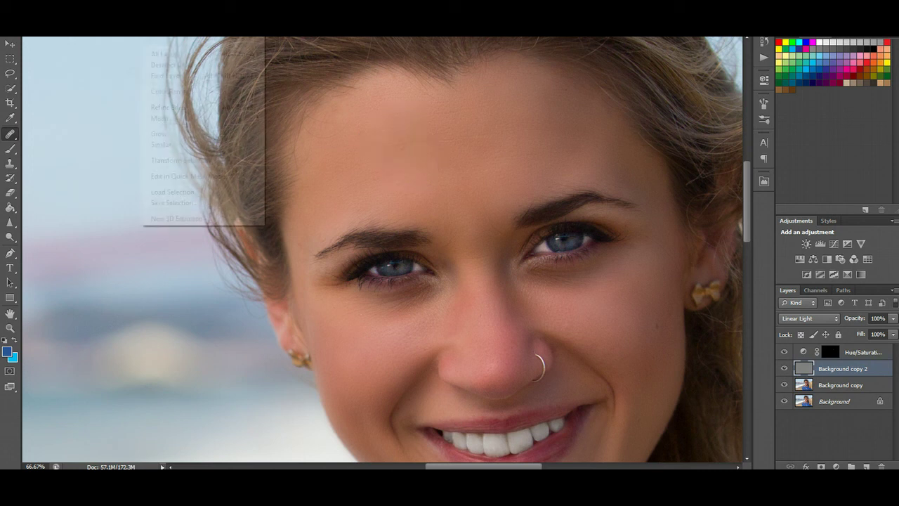
key("Escape")
left_click(379, 139)
left_click(386, 115)
left_click_drag(385, 114, 385, 114)
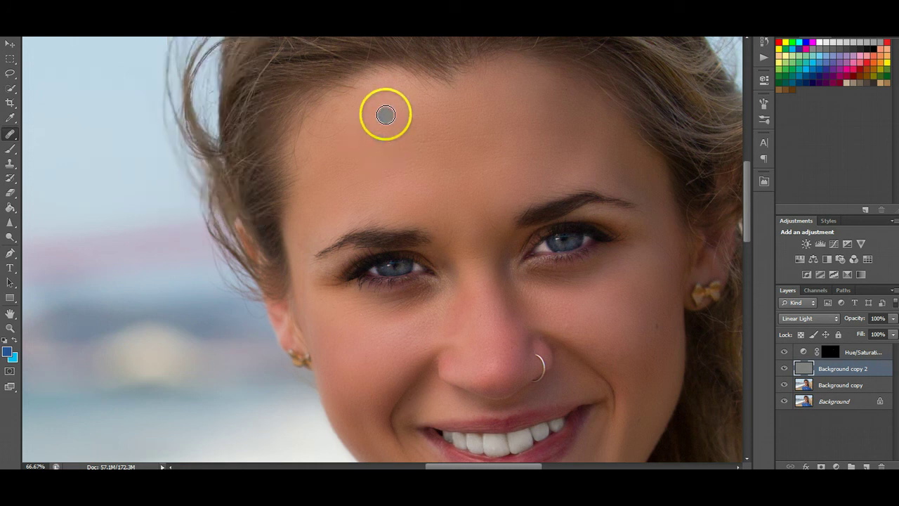
left_click(365, 120)
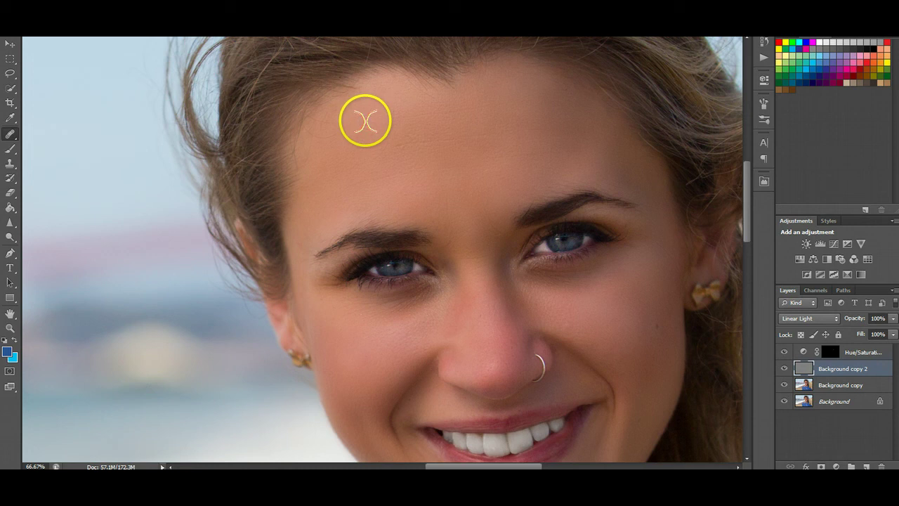
mouse_move(365, 120)
left_mouse_down()
mouse_move(369, 161)
mouse_move(362, 139)
mouse_move(443, 190)
mouse_move(400, 120)
mouse_move(401, 133)
left_mouse_up()
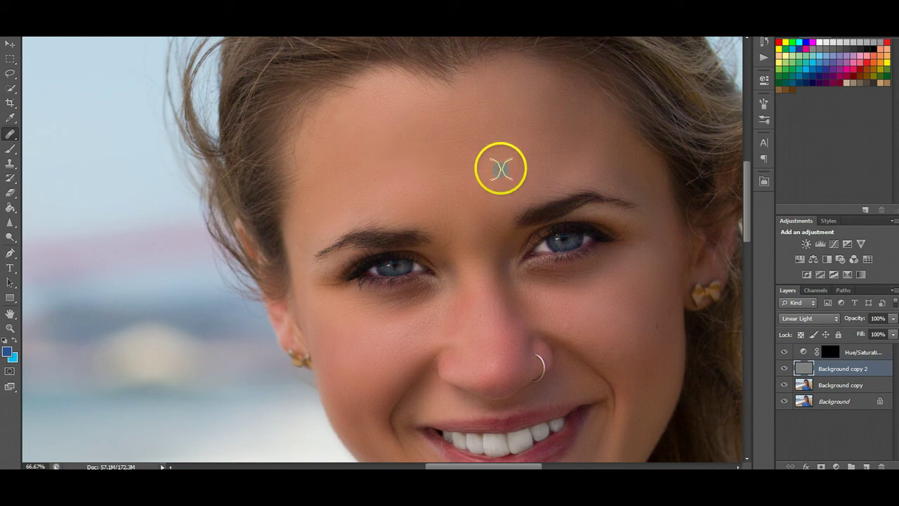
Step: Examine the whole retouched portrait at 16.67% zoom to judge the skin smoothing
mouse_move(747, 204)
left_mouse_down()
mouse_move(748, 303)
mouse_move(741, 210)
left_mouse_up()
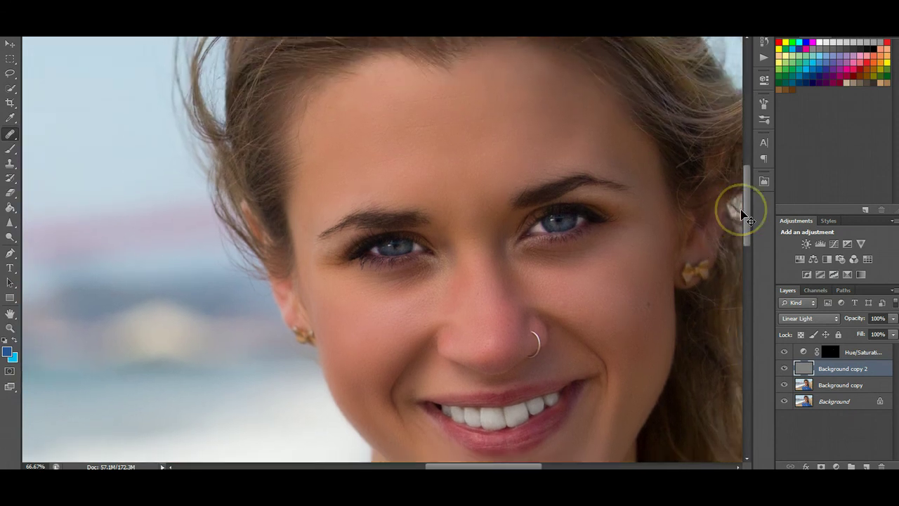
key("ctrl+minus")
key("ctrl+minus")
key("ctrl+minus")
key("ctrl+minus")
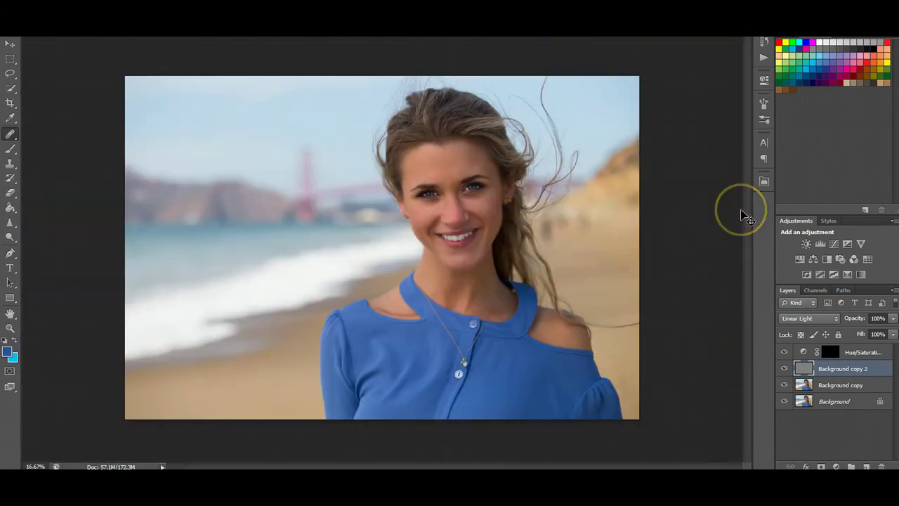
mouse_move(601, 211)
left_mouse_down()
mouse_move(491, 221)
mouse_move(415, 241)
mouse_move(506, 175)
mouse_move(498, 152)
mouse_move(686, 248)
mouse_move(482, 171)
mouse_move(610, 261)
left_mouse_up()
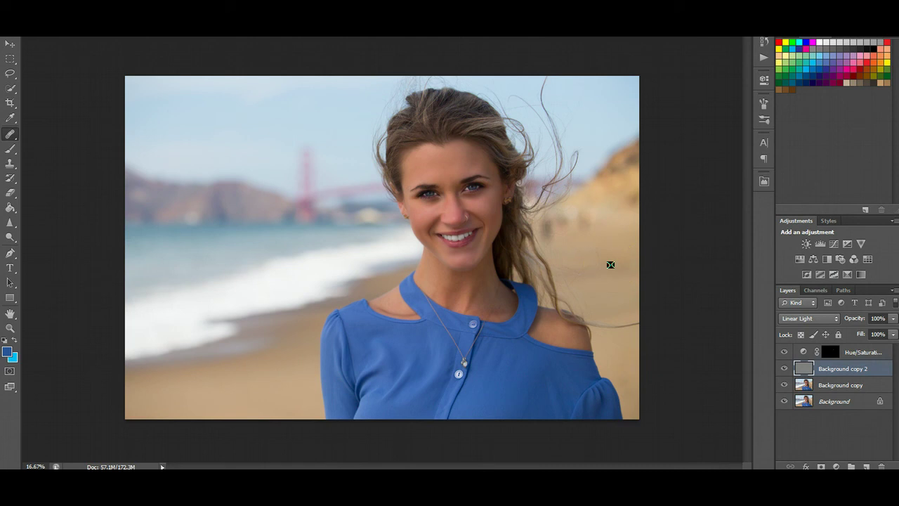
left_click(681, 239)
mouse_move(420, 186)
left_mouse_down()
mouse_move(476, 190)
mouse_move(451, 194)
mouse_move(443, 191)
mouse_move(496, 184)
mouse_move(496, 197)
mouse_move(546, 243)
mouse_move(446, 251)
mouse_move(460, 235)
mouse_move(435, 236)
mouse_move(600, 216)
mouse_move(691, 243)
left_mouse_up()
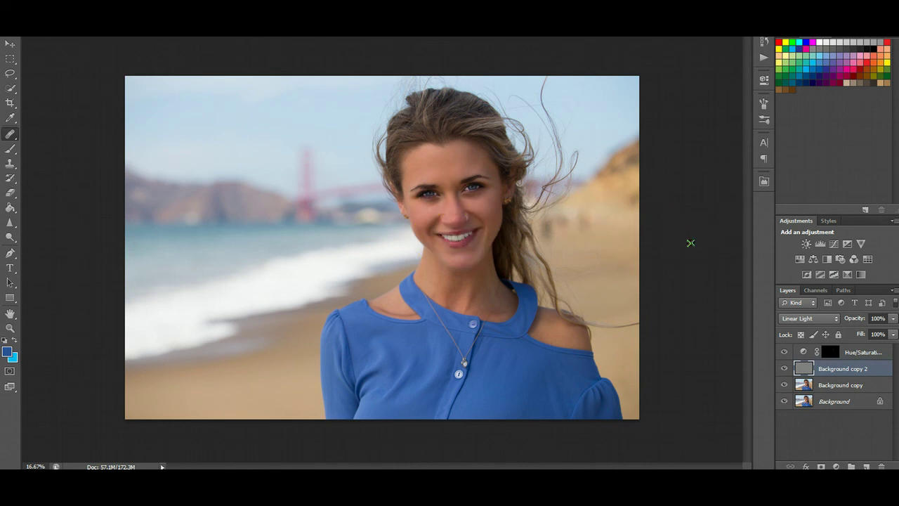